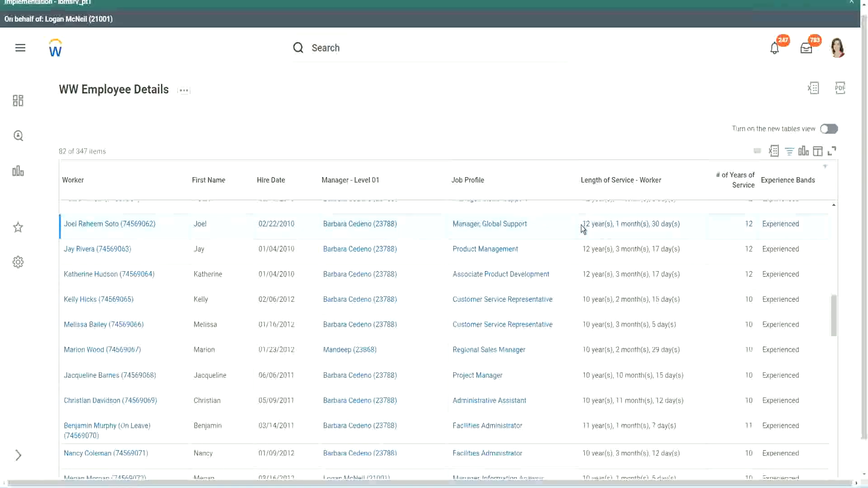
Step: Compare the length of service with the number of years of service for the worker hired 02/22/2010
drag(583, 224, 615, 223)
double_click(616, 224)
double_click(657, 224)
click(726, 232)
double_click(727, 232)
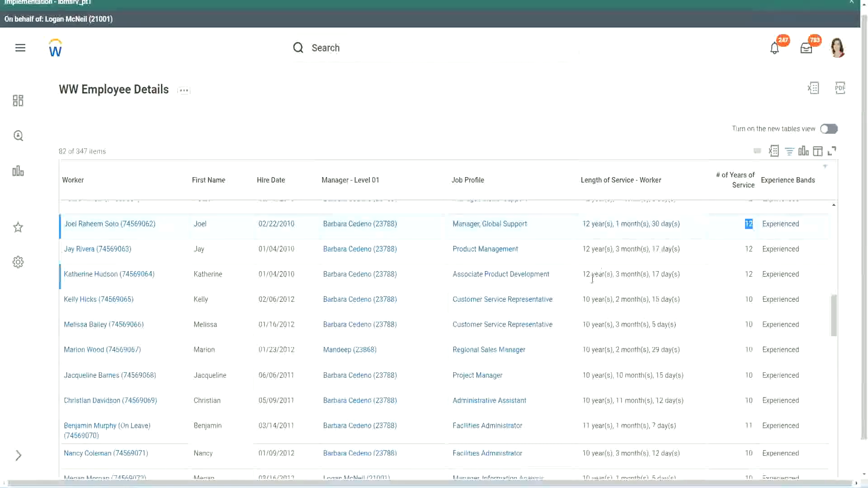
Step: Compare the years, months and days of service with the number of years for the worker hired 05/09/2011
click(605, 401)
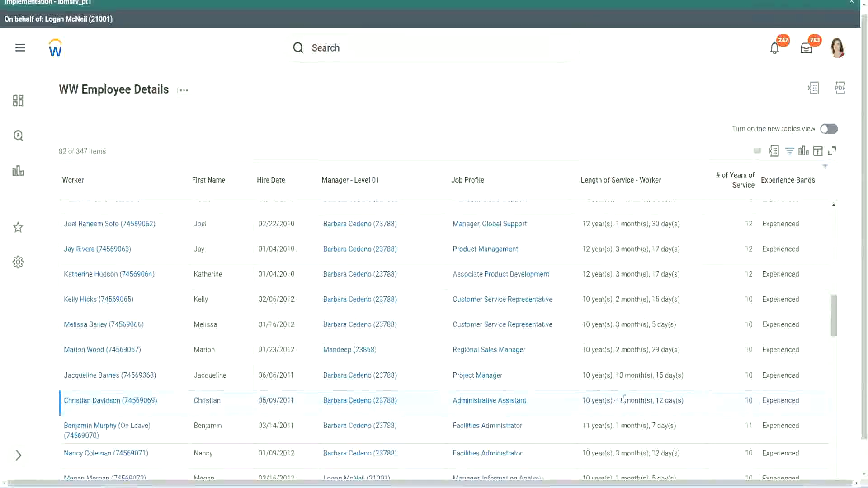
drag(617, 400, 664, 400)
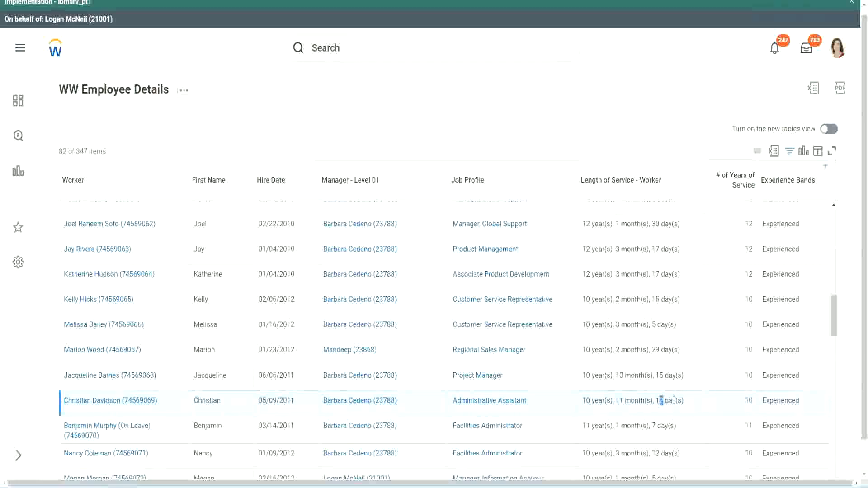
click(674, 400)
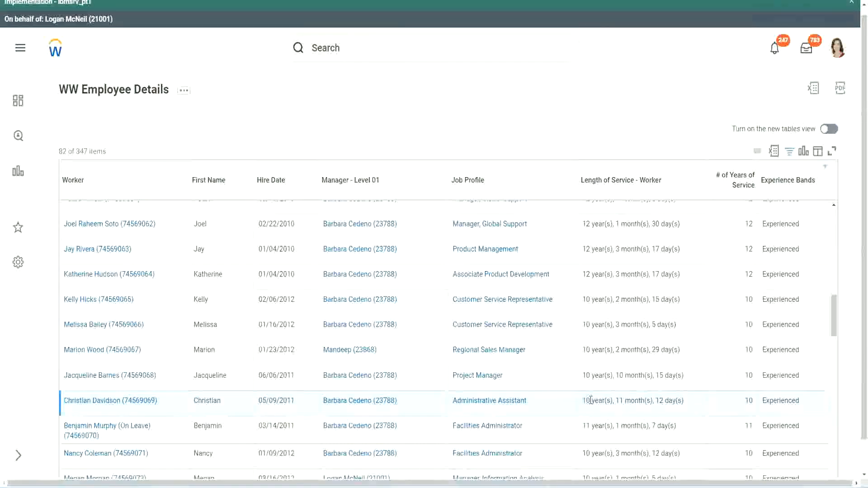
double_click(748, 400)
click(747, 284)
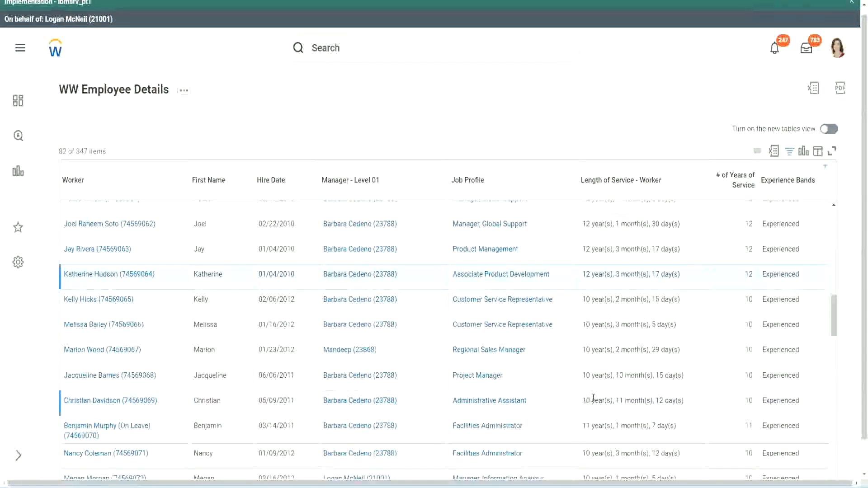
drag(592, 398, 582, 400)
click(656, 398)
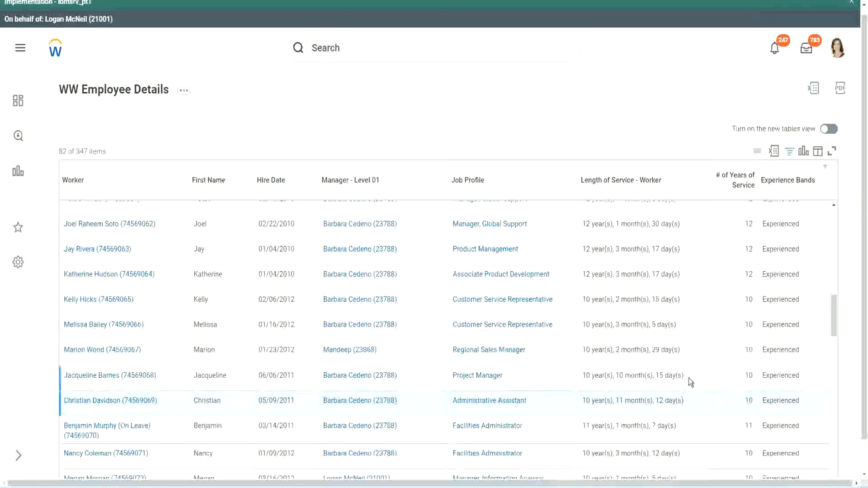
Step: Check how length of service maps to whole years for the workers hired 02/22/2010, 05/09/2011 and 06/06/2011
double_click(749, 223)
drag(583, 225, 690, 220)
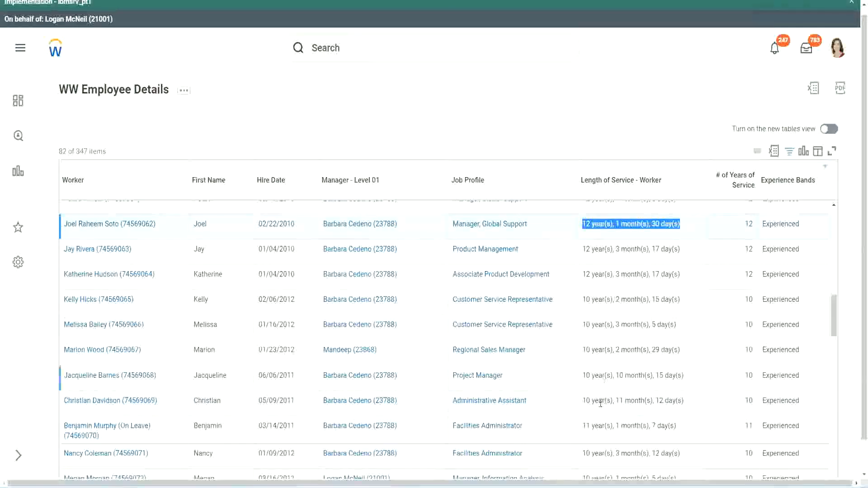
click(674, 399)
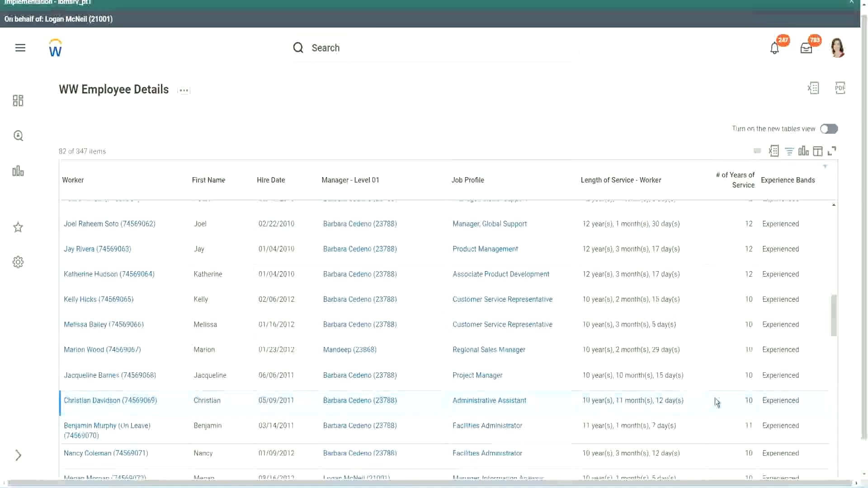
double_click(747, 400)
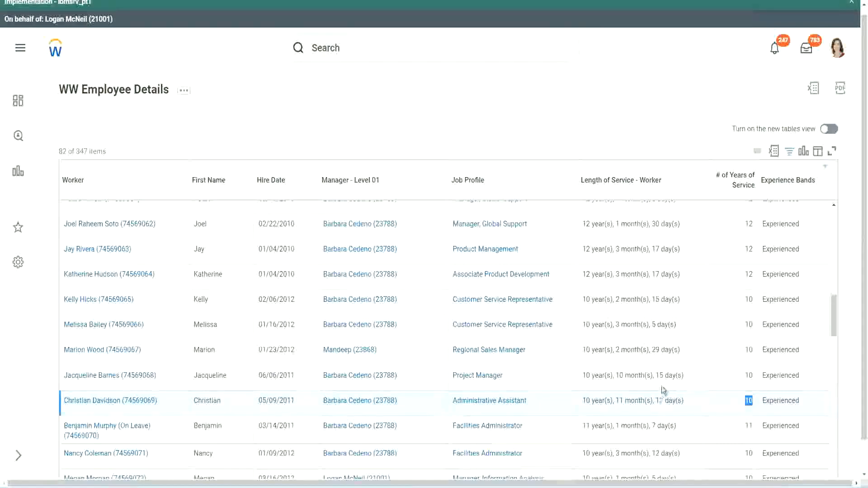
click(716, 402)
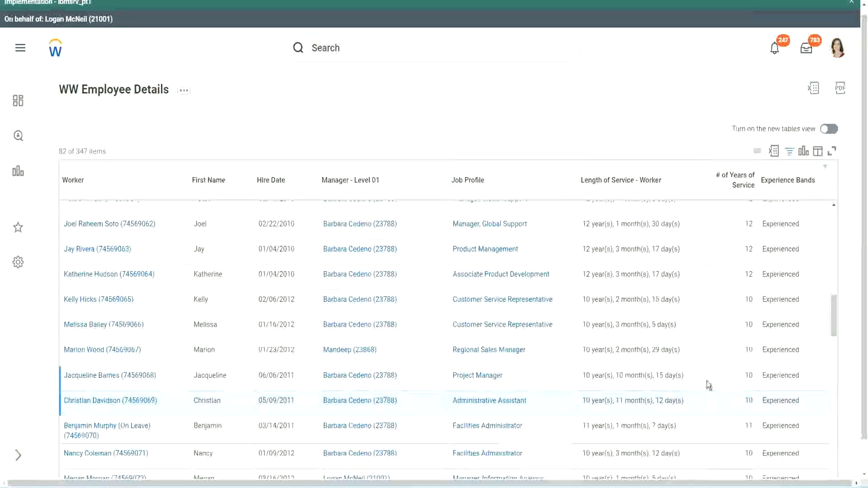
drag(745, 375, 744, 376)
click(744, 376)
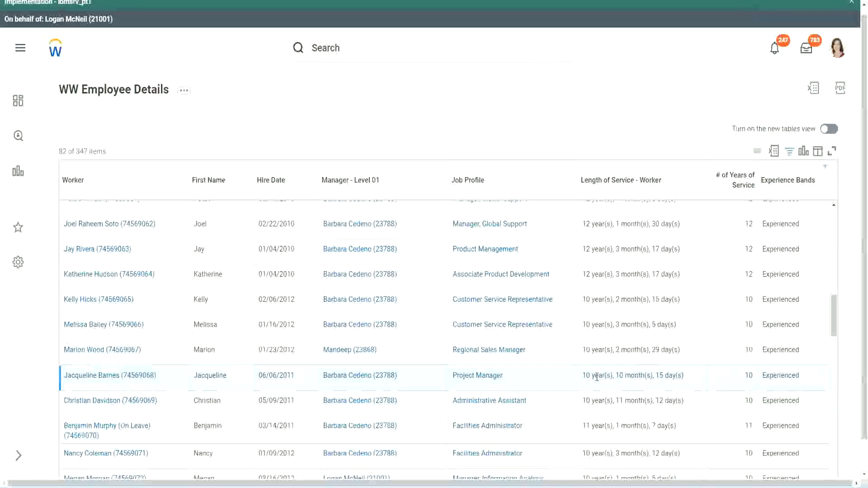
double_click(621, 376)
click(649, 375)
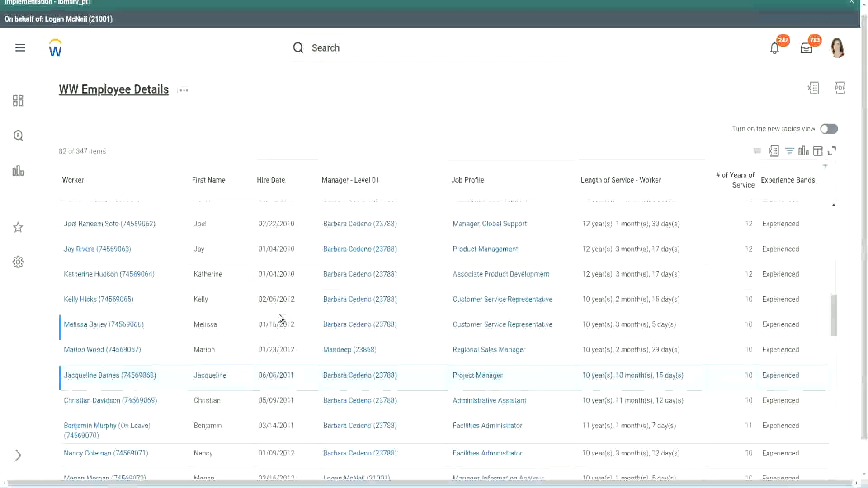
Step: From the WW Employee Details report definition, open the Experience Bands calculated field in a new tab
scroll(281, 316, down, 5)
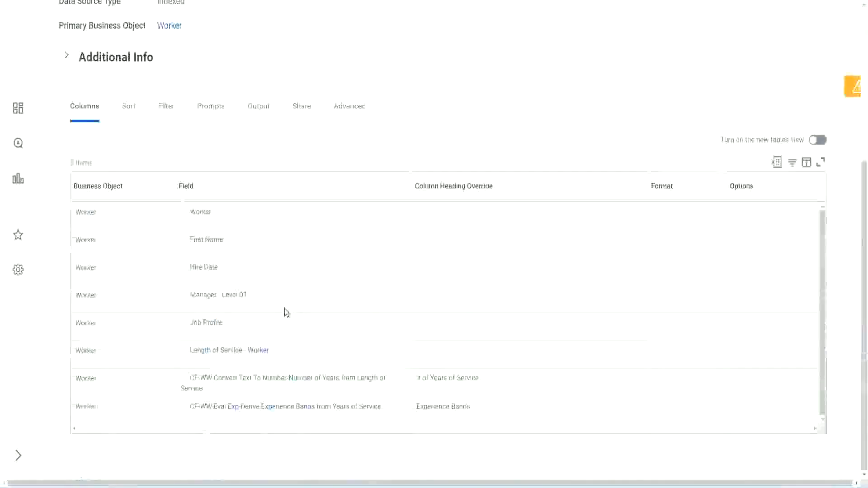
right_click(236, 412)
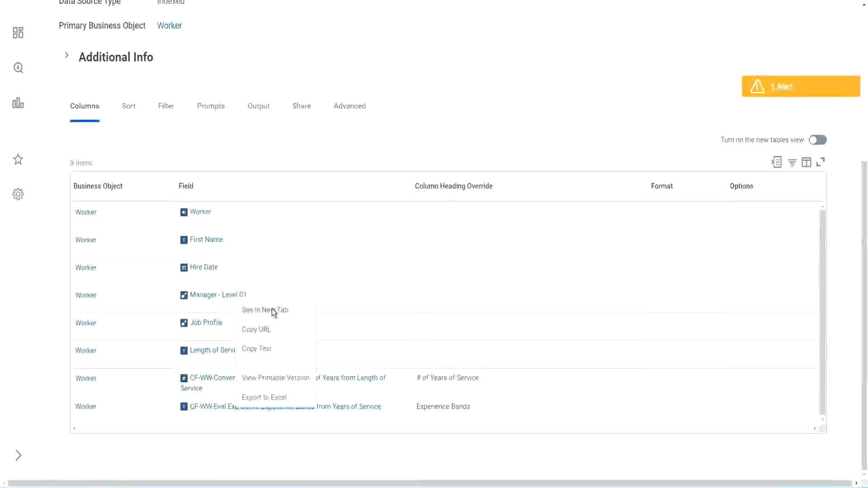
click(273, 307)
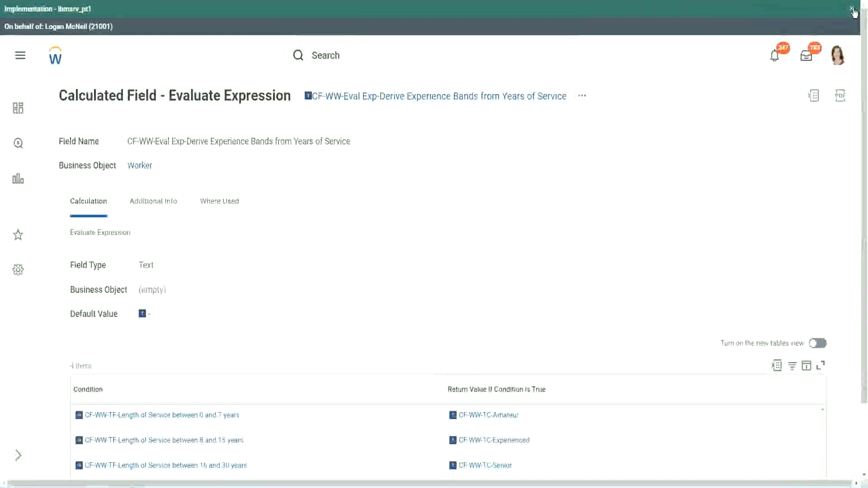
Step: Dismiss the Implementation banner, review the Evaluate Expression conditions and copy the calculated field's name
click(852, 9)
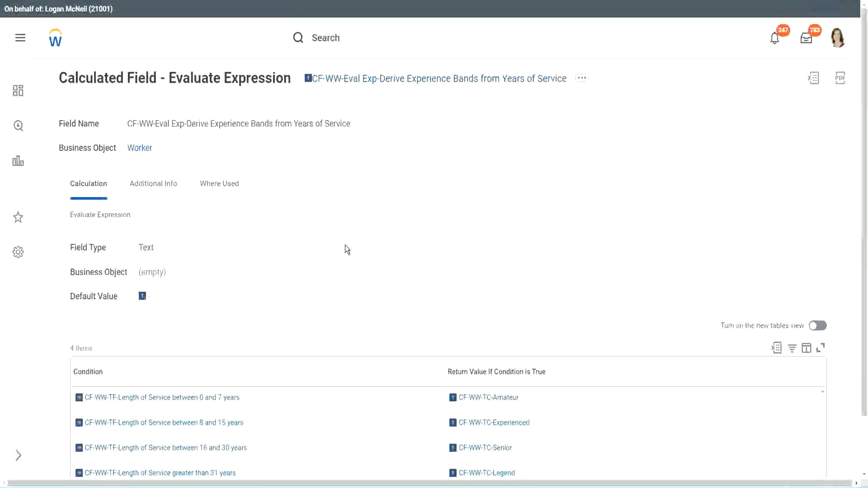
scroll(363, 244, down, 1)
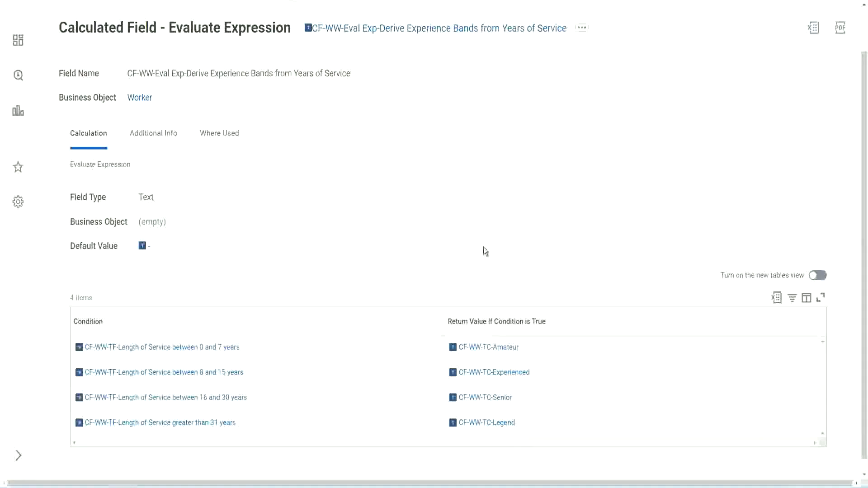
click(394, 319)
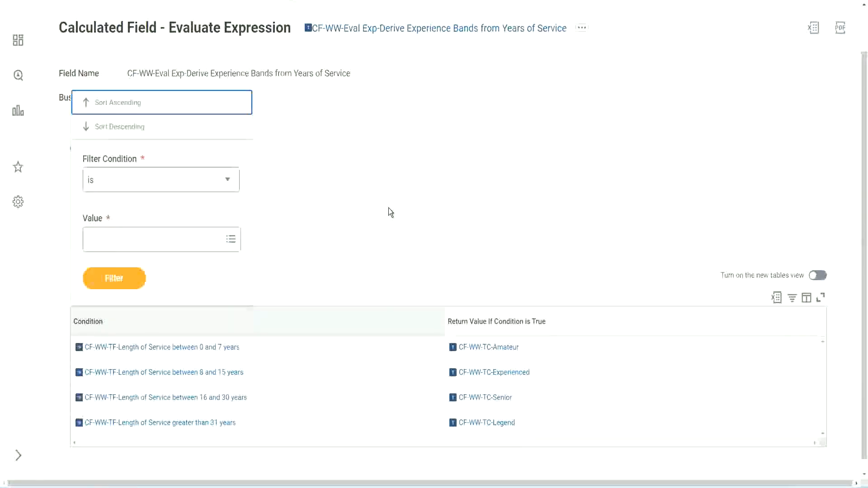
click(387, 208)
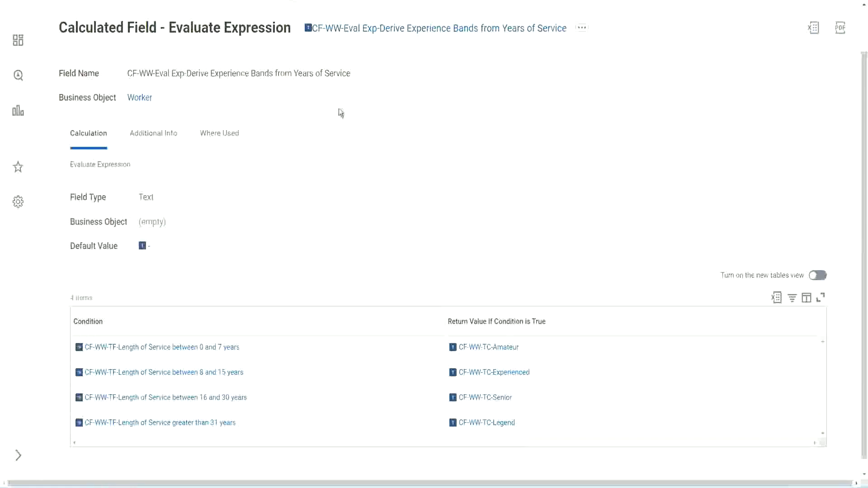
right_click(382, 32)
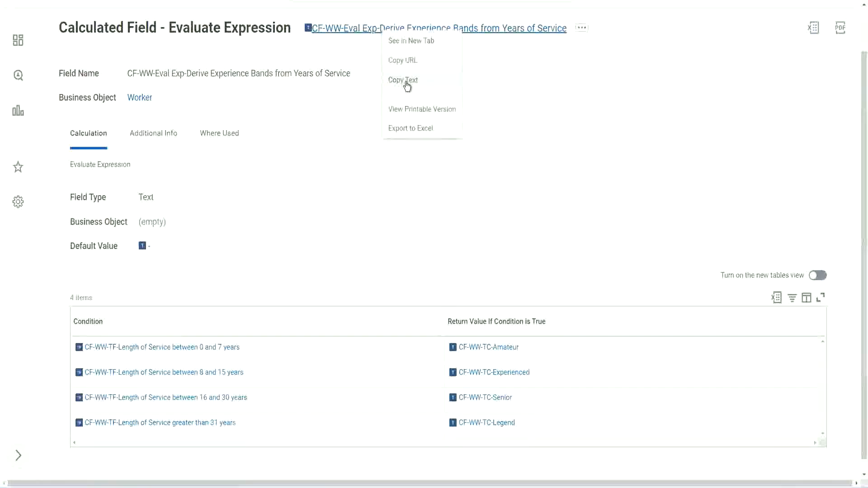
click(405, 81)
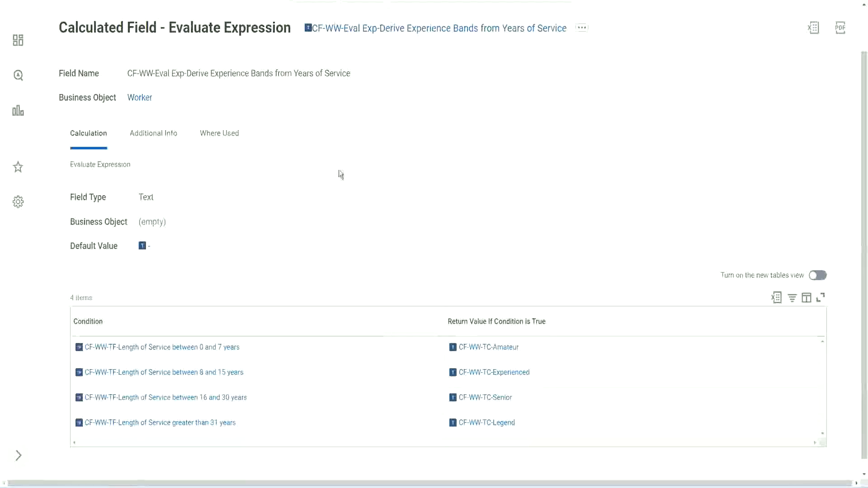
Step: Return to the custom report page, search for "create cal field" and open the Create Calculated Field task
scroll(338, 178, up, 1)
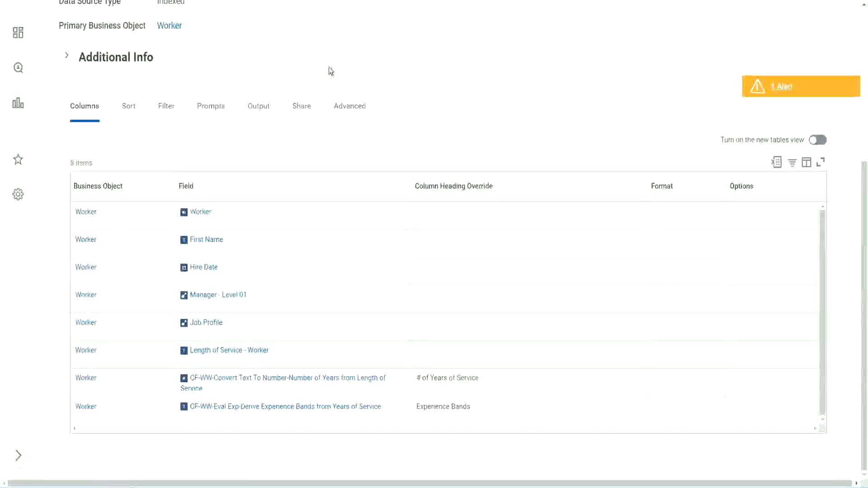
scroll(329, 68, up, 5)
click(353, 54)
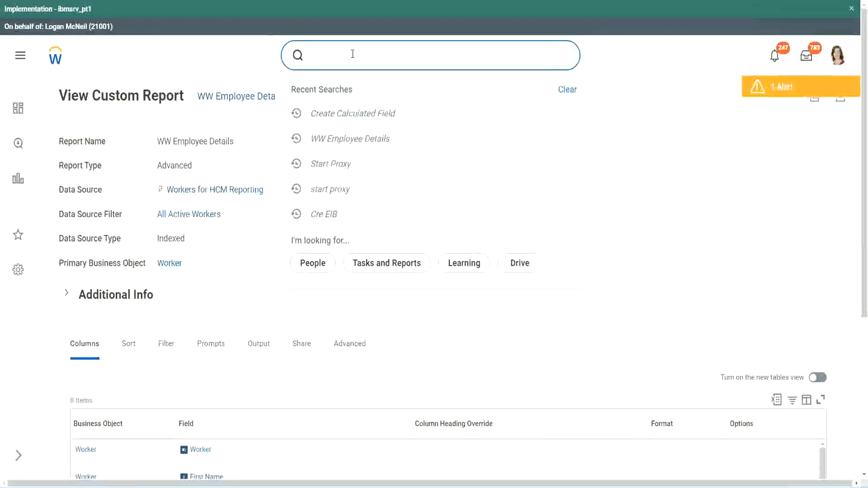
text(create cal field)
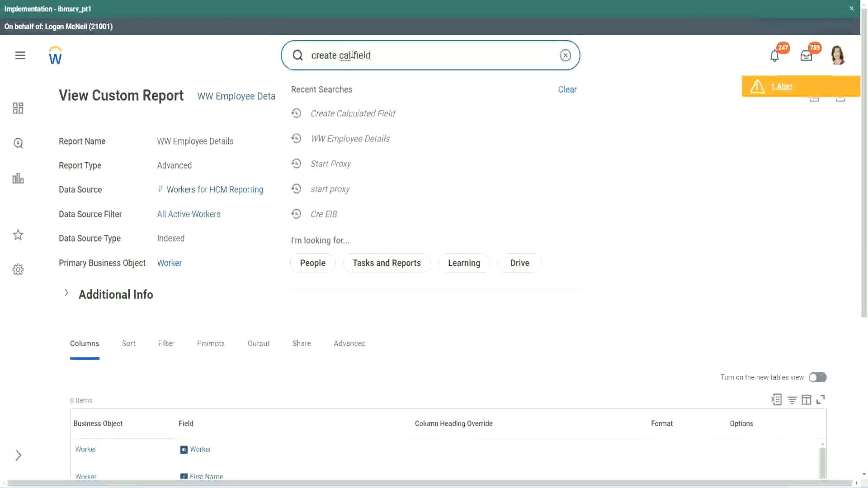
click(362, 94)
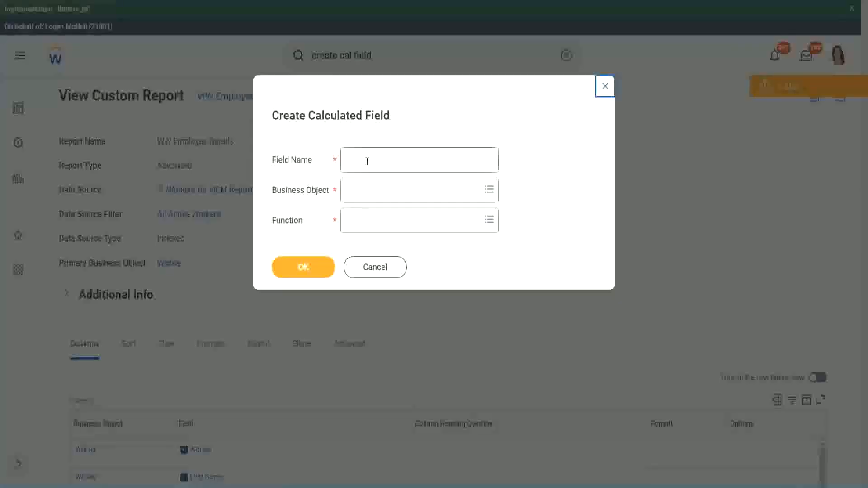
Step: Paste the copied name as the Field Name and change its beginning to "CF-WW-Eval Exp Bands"
click(367, 161)
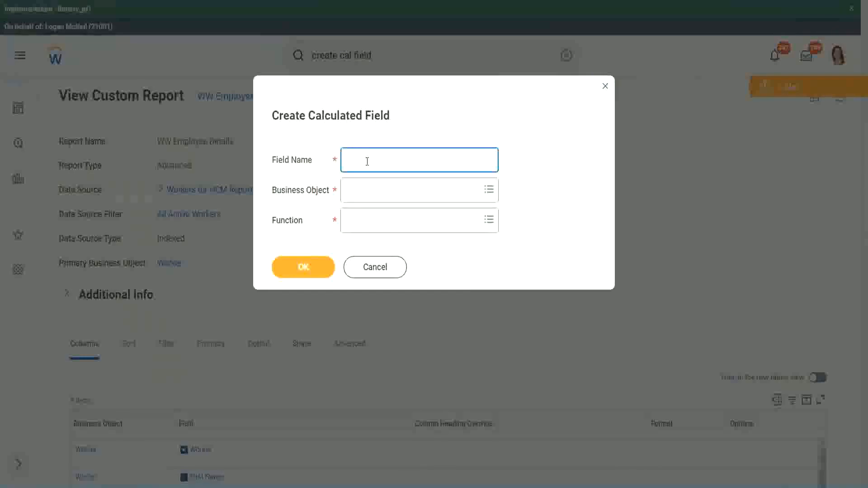
key(ctrl+v)
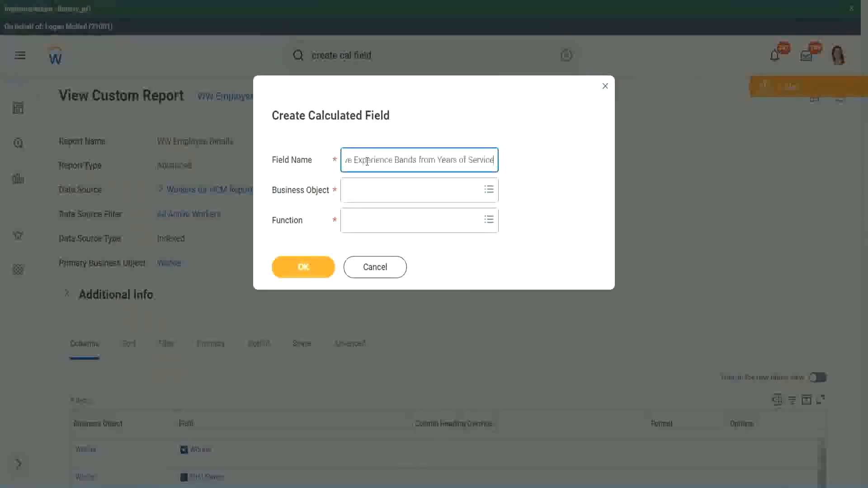
drag(385, 160, 315, 170)
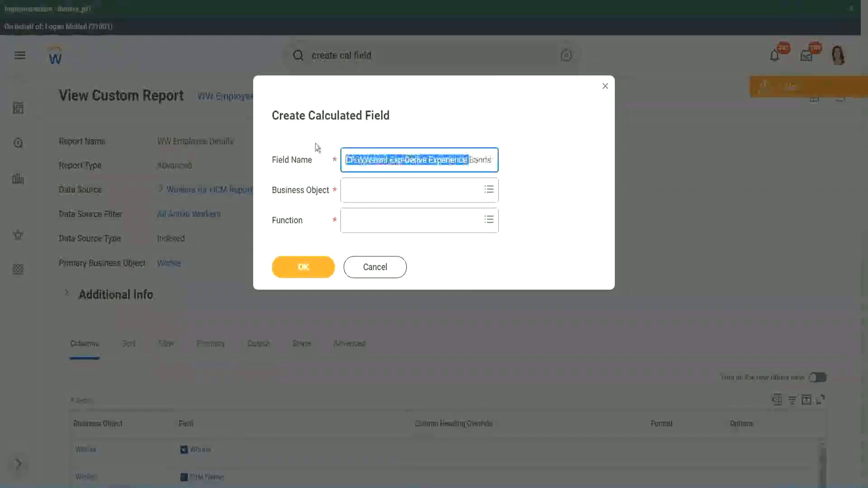
click(392, 162)
drag(391, 161, 403, 160)
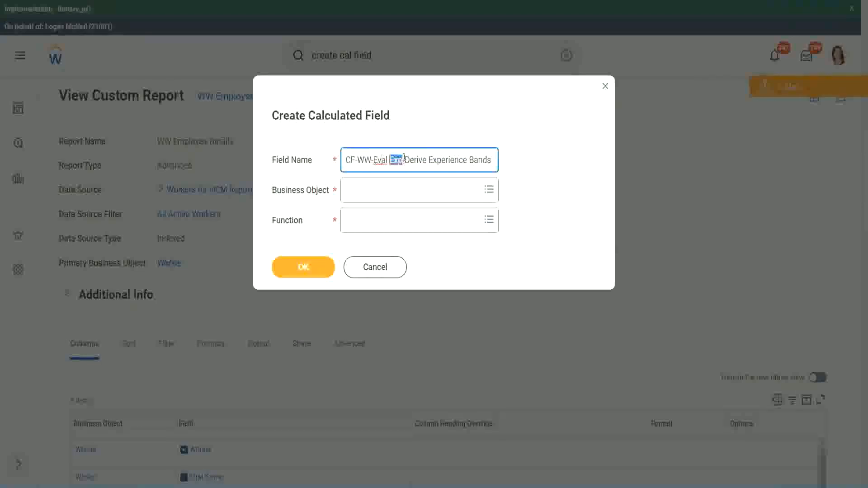
click(403, 161)
text(bands)
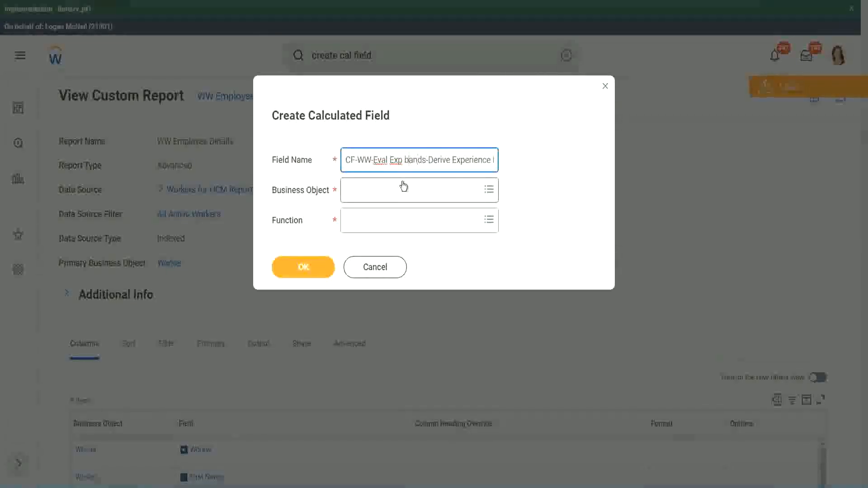
key(shift+Right)
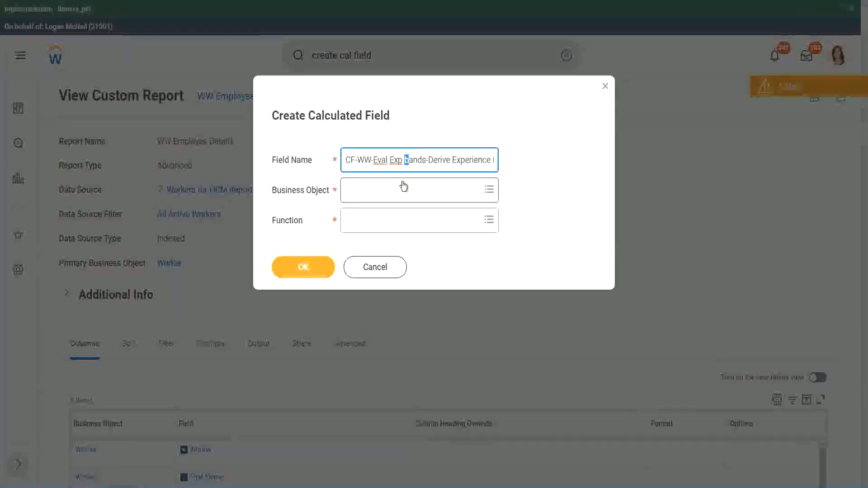
text(B)
key(Right)
key(Right)
key(Right)
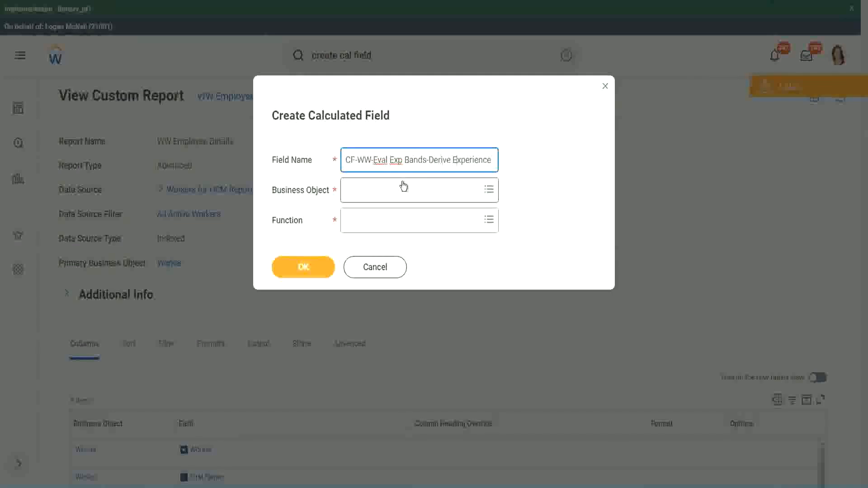
Step: Replace "Derive" with "Determine" in the new calculated field's name
key(End)
text(Bands from Years of)
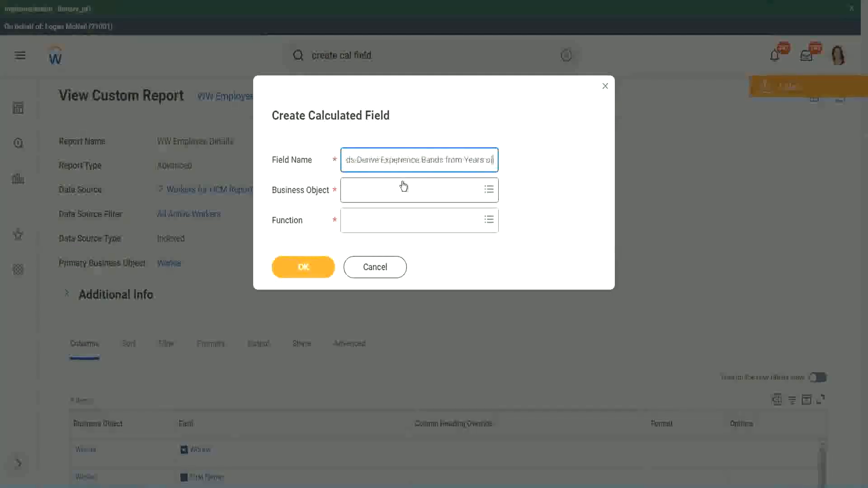
key(Left)
key(Left)
key(Left)
key(Left)
key(Left)
key(Left)
key(Left)
key(Left)
key(Left)
key(Left)
key(Left)
key(Left)
key(Left)
key(Left)
key(Left)
key(Left)
key(Left)
key(Left)
key(Left)
key(Left)
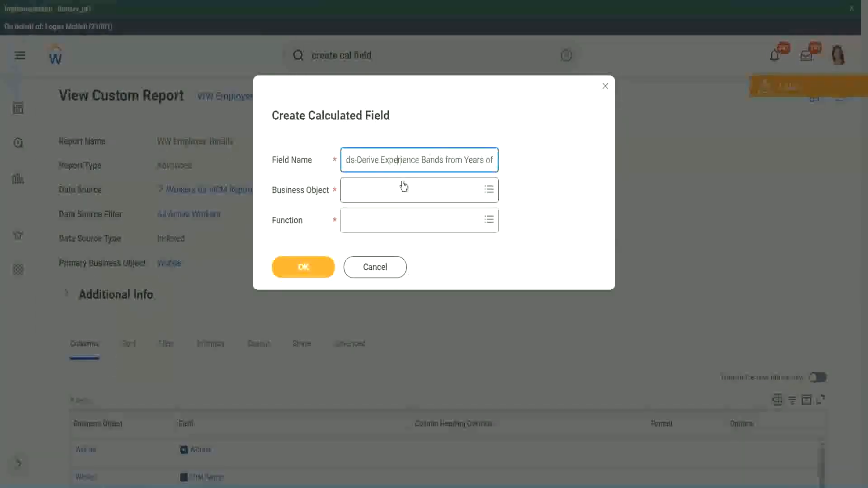
key(Left)
key(Left)
key(Left)
key(shift+Left)
key(shift+Left)
key(shift+Left)
key(shift+Left)
key(shift+Left)
key(shift+Left)
text(Determine)
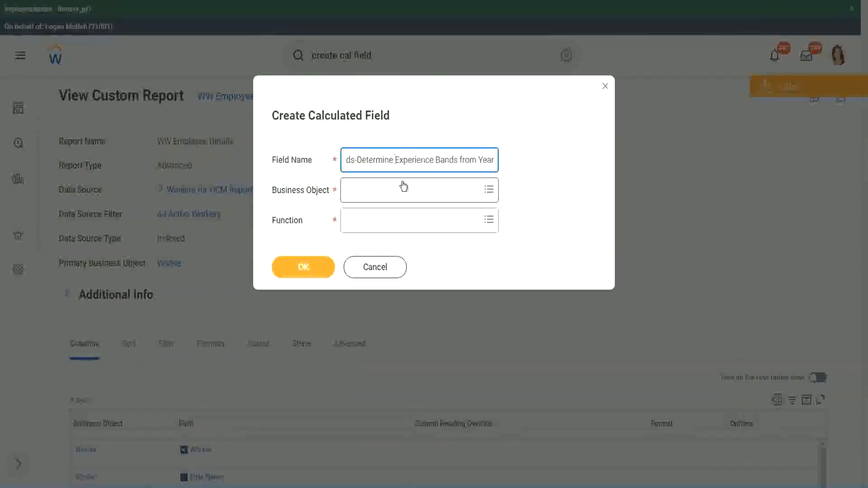
Step: Set the new calculated field's Business Object to Worker
key(End)
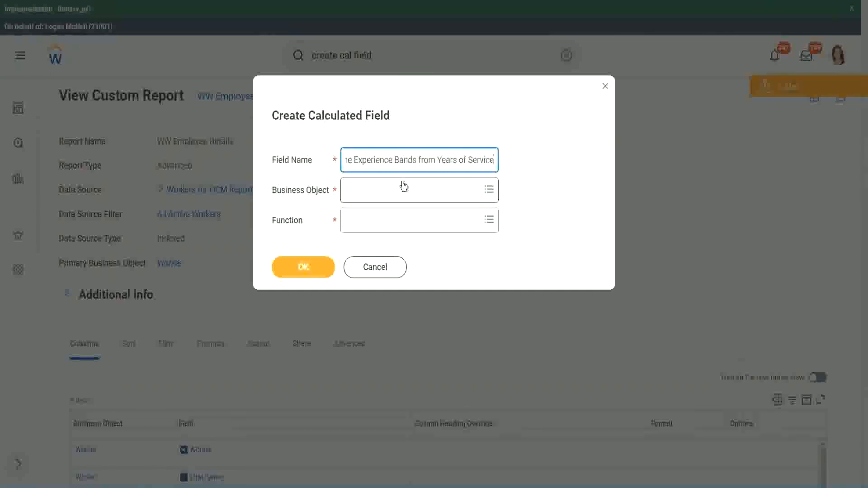
click(387, 195)
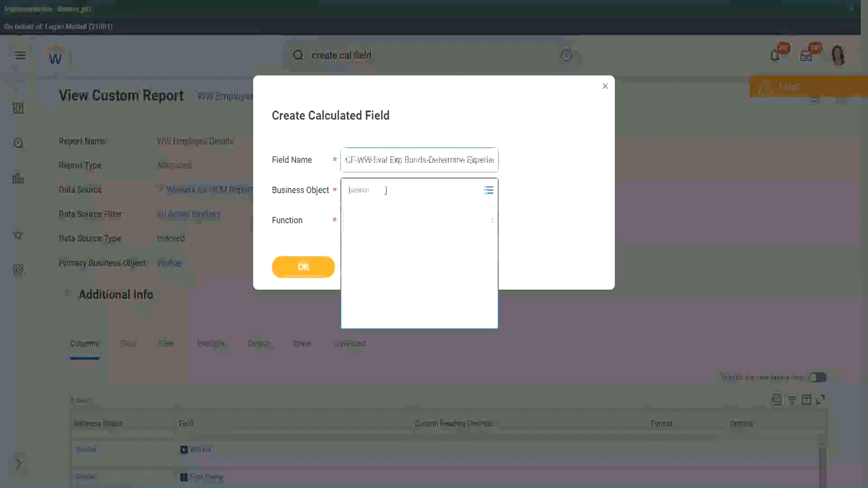
text(work)
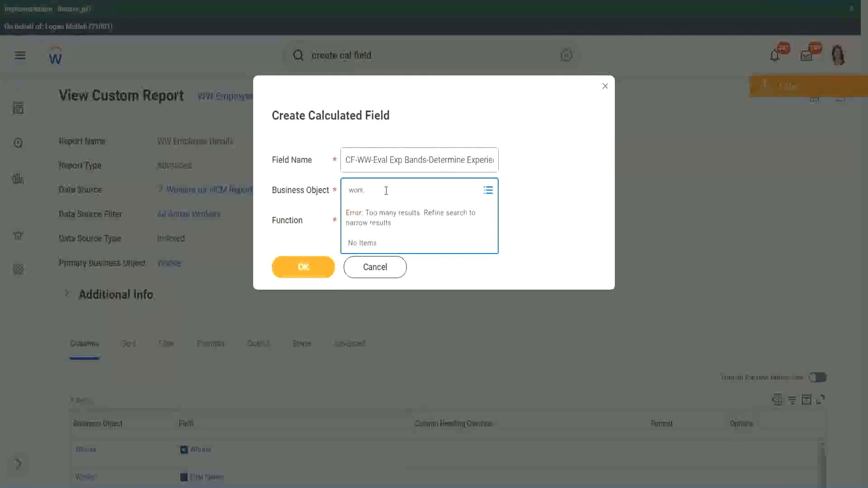
text(er)
key(Return)
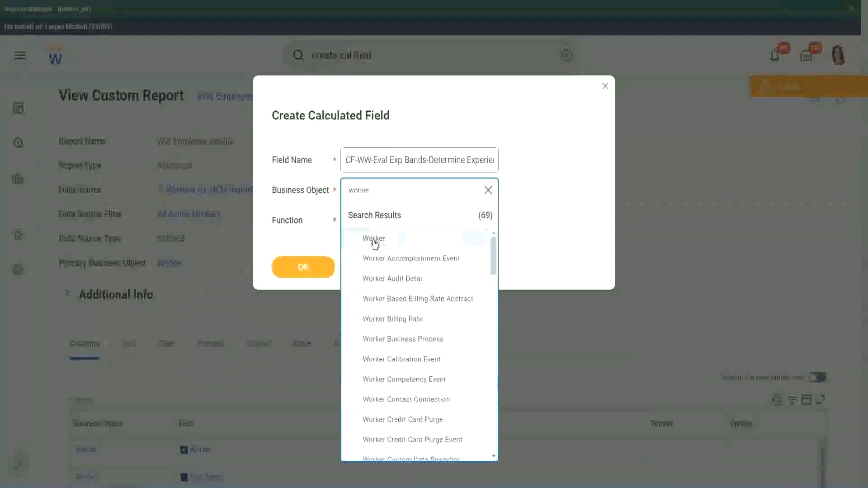
click(374, 243)
Step: Choose Evaluate Expression Band as the calculated field's function
click(367, 219)
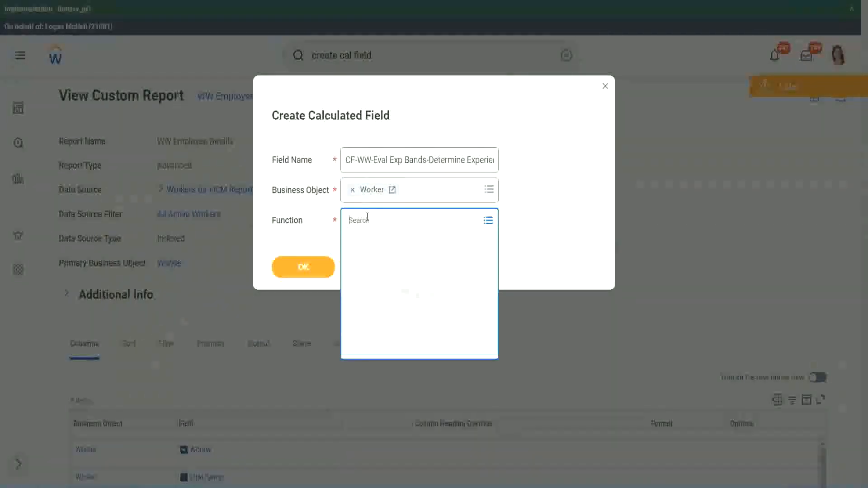
text(eval exp)
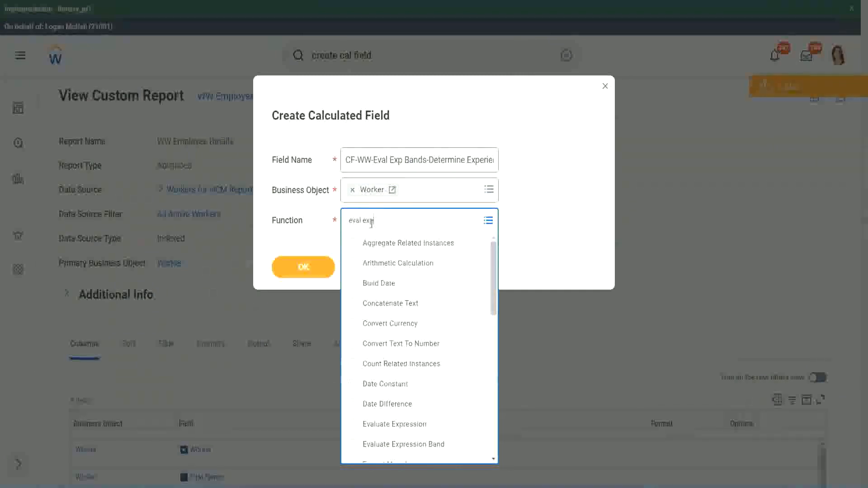
key(Return)
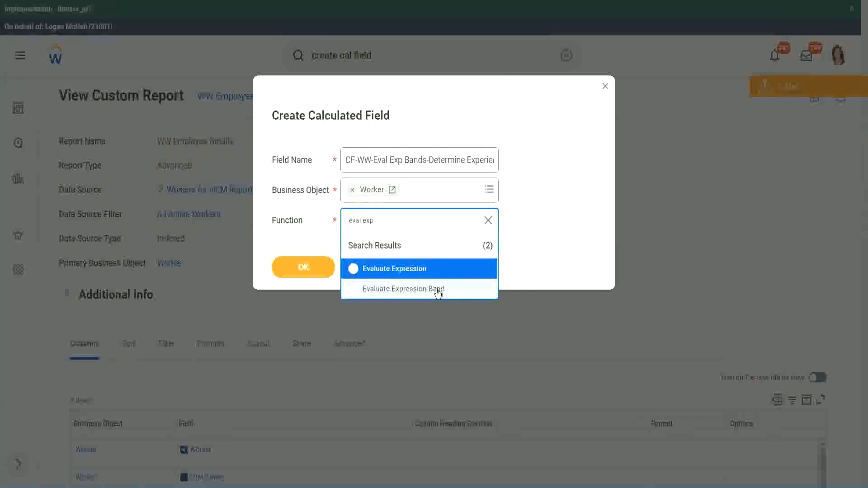
click(437, 289)
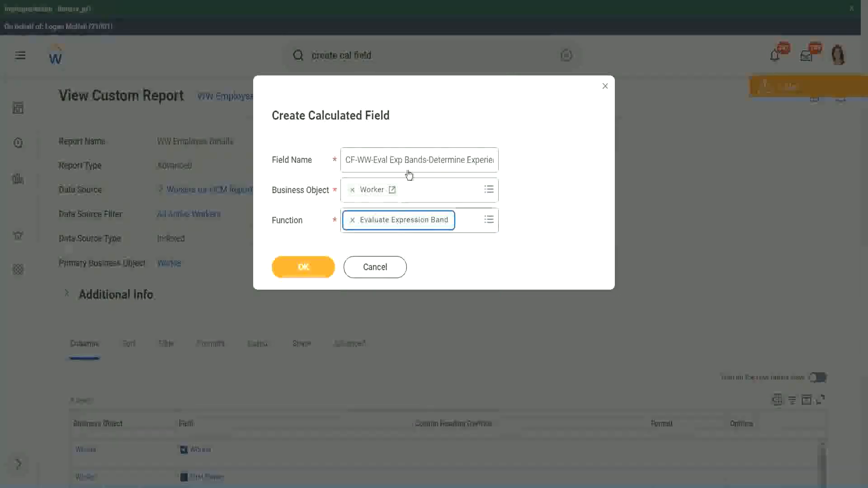
Step: Change "Bands" to "Band" in the "Eval Exp Bands" part of the Field Name and continue to the field's definition
click(427, 160)
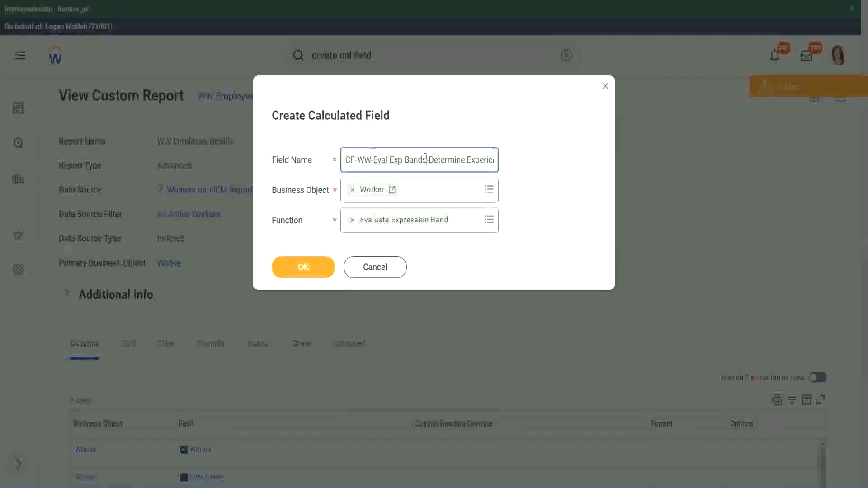
key(BackSpace)
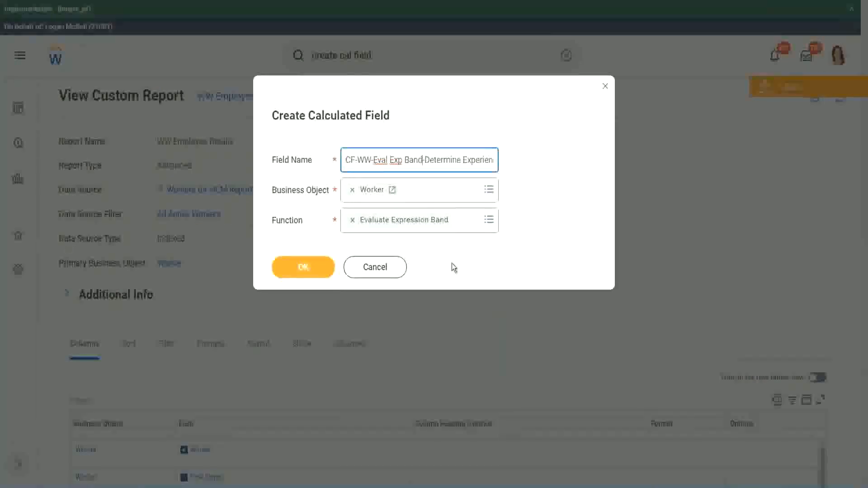
click(306, 268)
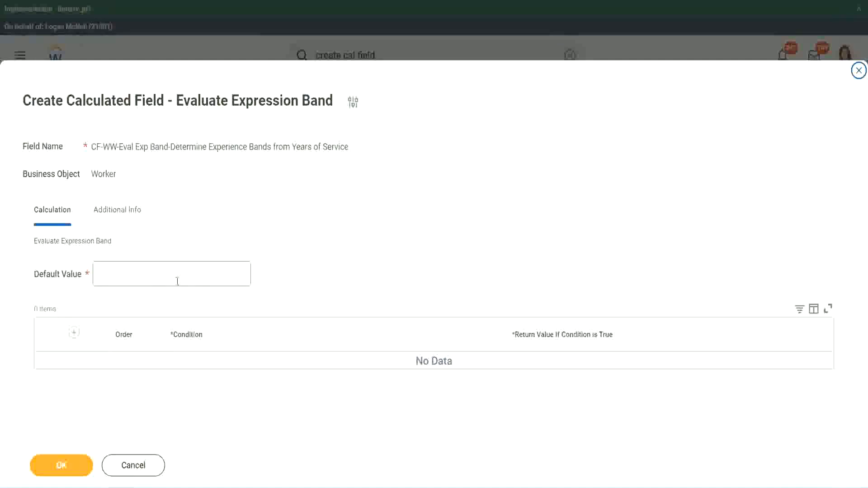
Step: Set the Default Value to "-" and add a first condition row
click(125, 279)
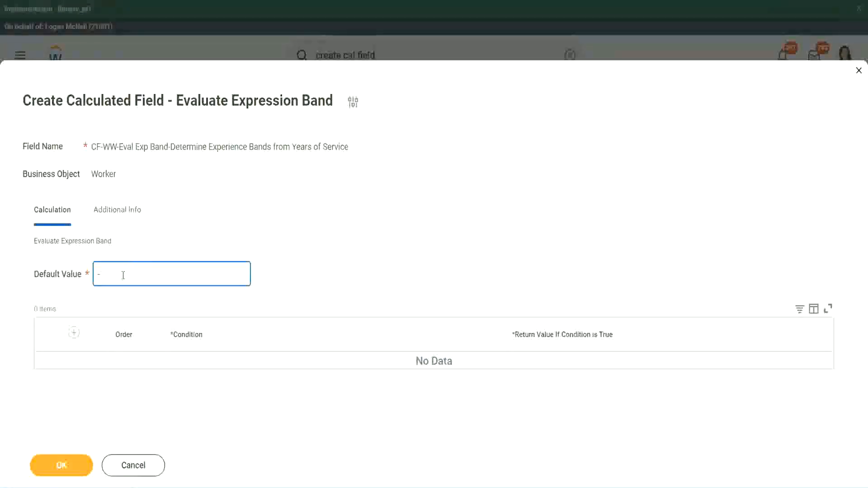
click(74, 333)
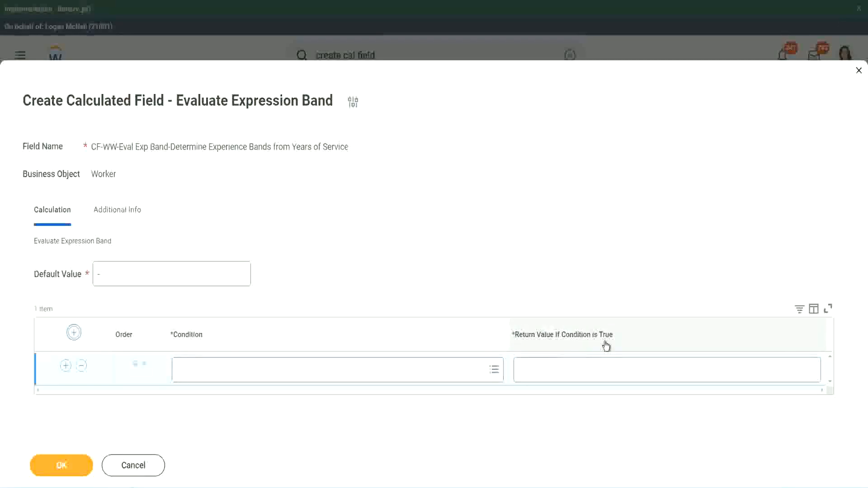
click(565, 369)
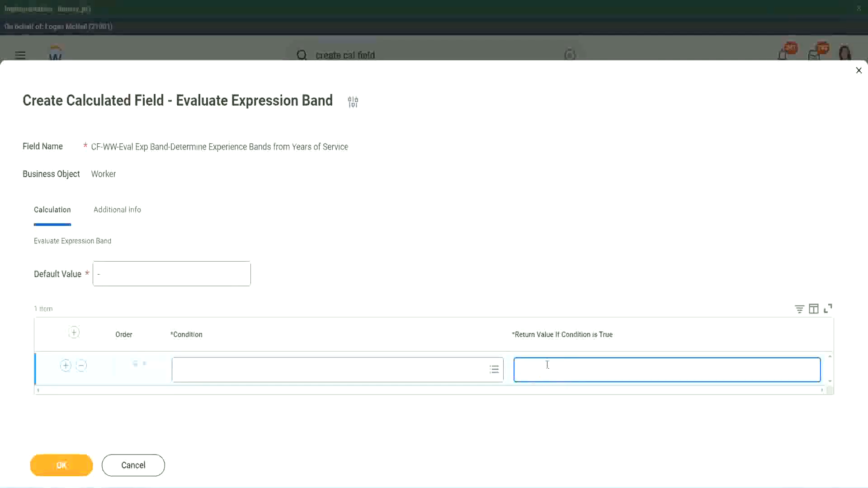
text(adkadjaidjaijdiaj)
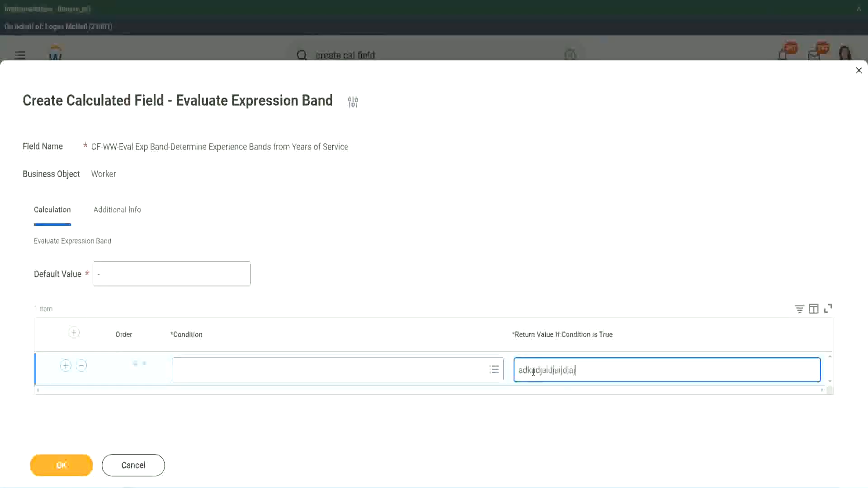
key(BackSpace)
key(BackSpace)
key(BackSpace)
key(BackSpace)
key(BackSpace)
key(BackSpace)
key(BackSpace)
key(BackSpace)
key(BackSpace)
key(BackSpace)
key(BackSpace)
key(BackSpace)
key(BackSpace)
key(BackSpace)
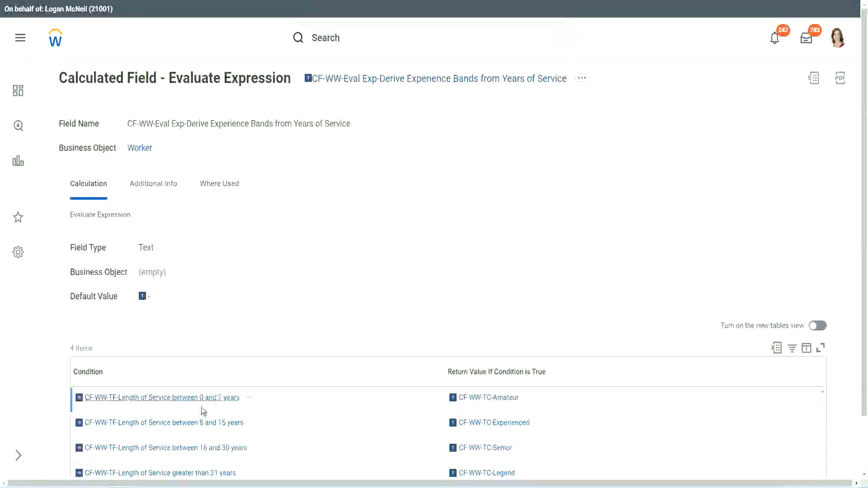
Step: Copy "CF-WW-TF-Length of Service between 0 and 7 years" from the Evaluate Expression field into the first row's condition, with return value "Amateur"
right_click(199, 402)
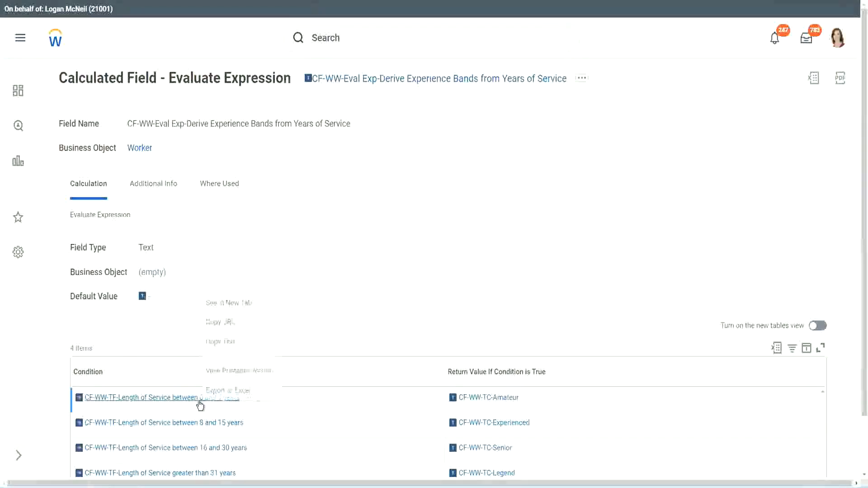
click(236, 342)
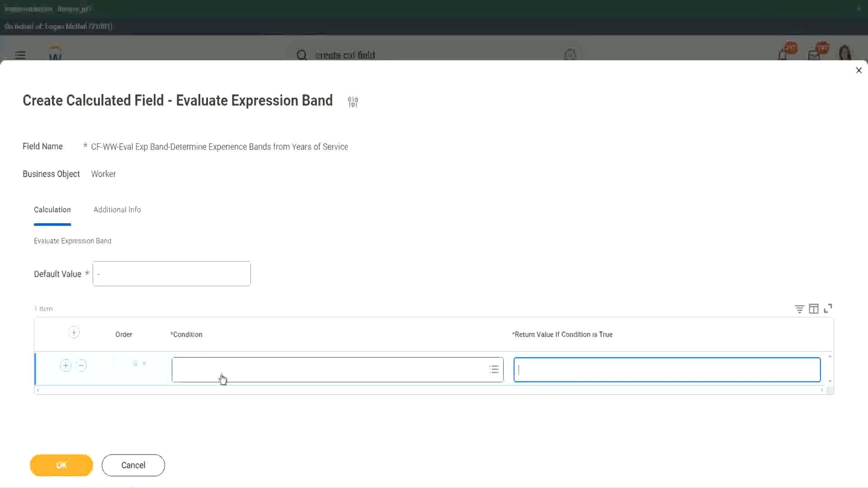
click(220, 374)
key(ctrl+v)
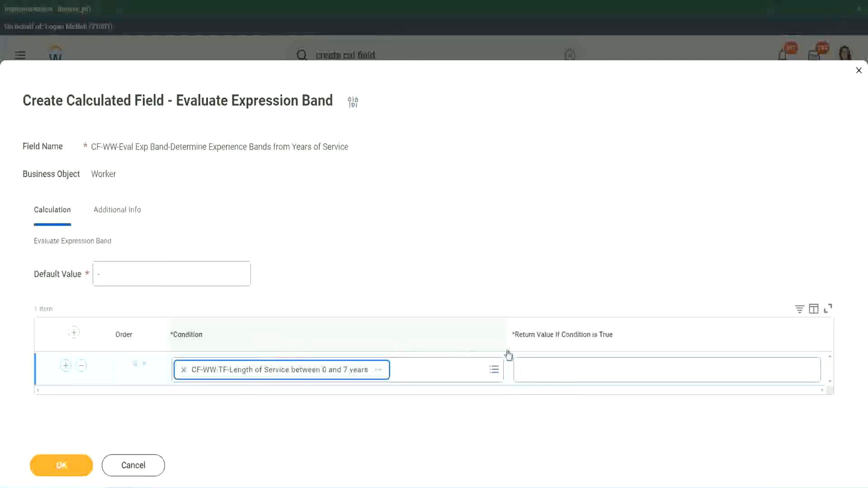
click(549, 362)
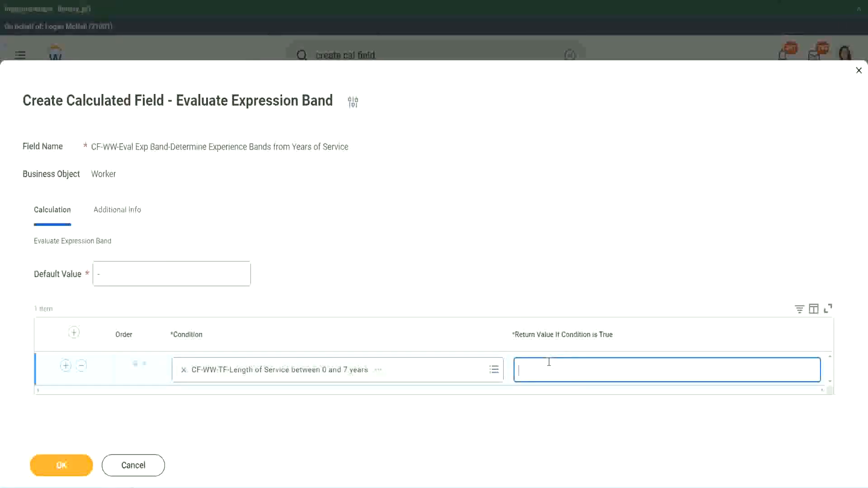
text(Amateur)
Step: Add three more empty condition rows below the Amateur row
click(65, 366)
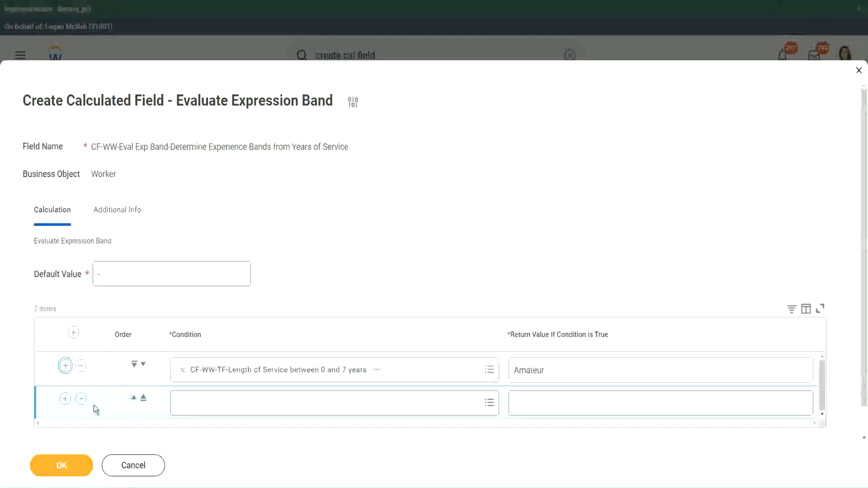
click(65, 398)
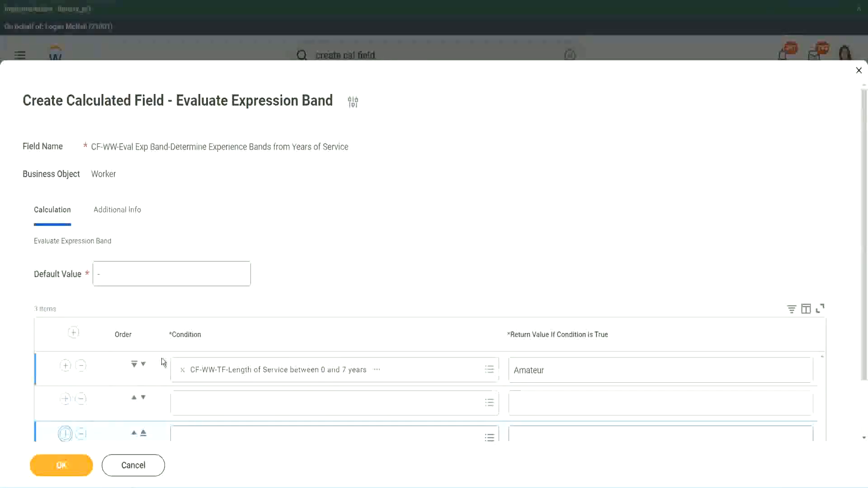
scroll(162, 358, down, 2)
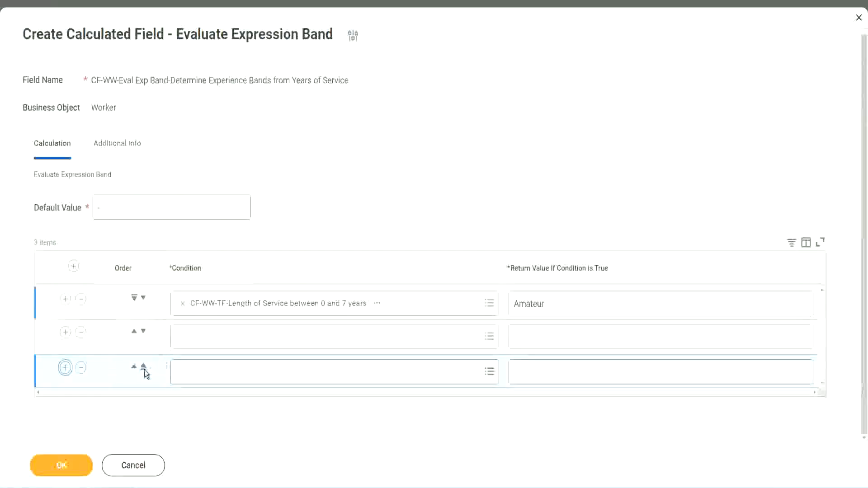
click(65, 368)
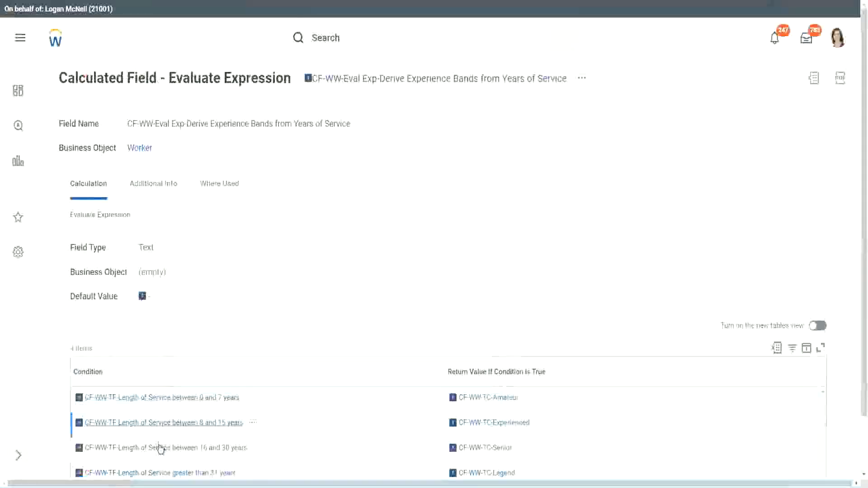
Step: Copy "CF-WW-TF-Length of Service between 16 and 30 years" into the second row's condition and move that row down to third place
right_click(160, 448)
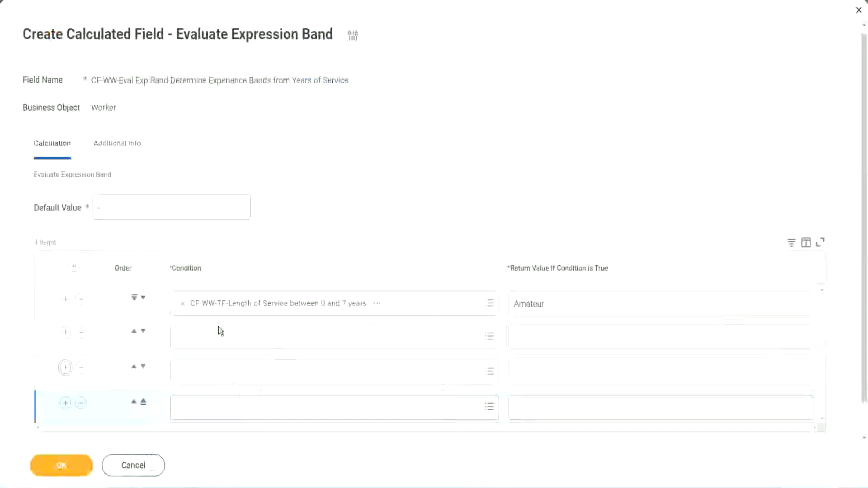
click(219, 331)
text(CF-WW-TF-Length of Service between 16 and 30 years)
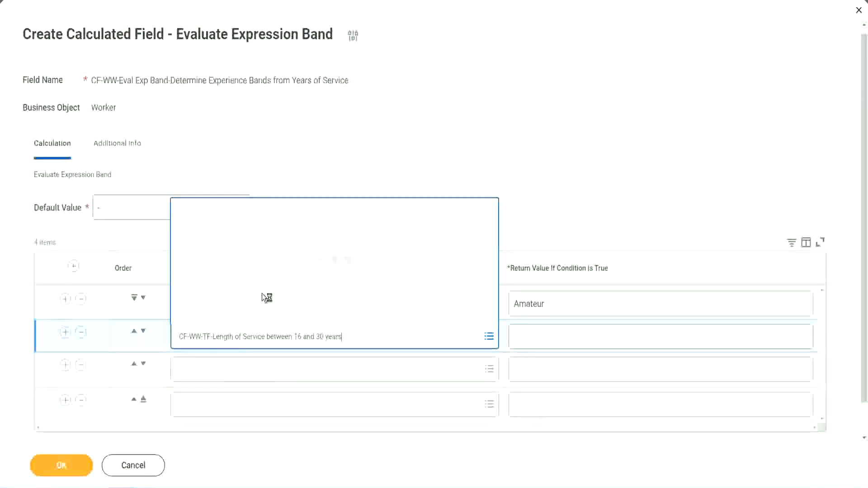
click(142, 332)
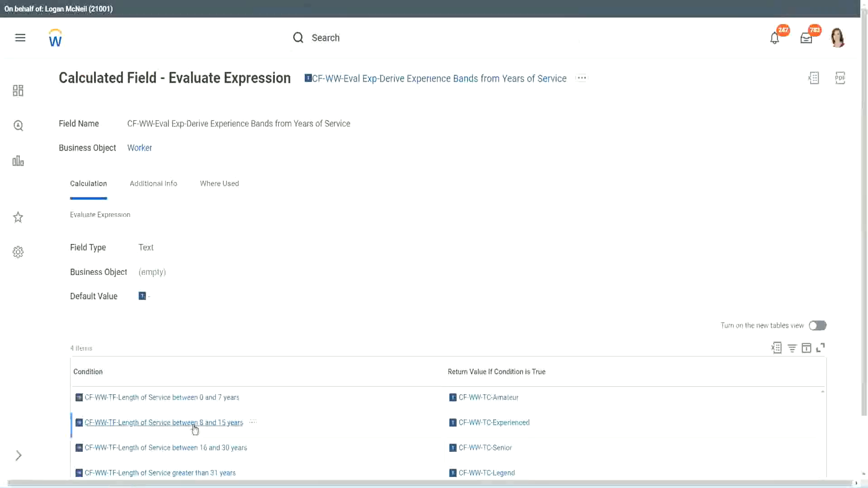
Step: Copy "CF-WW-TF-Length of Service between 8 and 15 years" from the Evaluate Expression field into the second row's condition
right_click(195, 429)
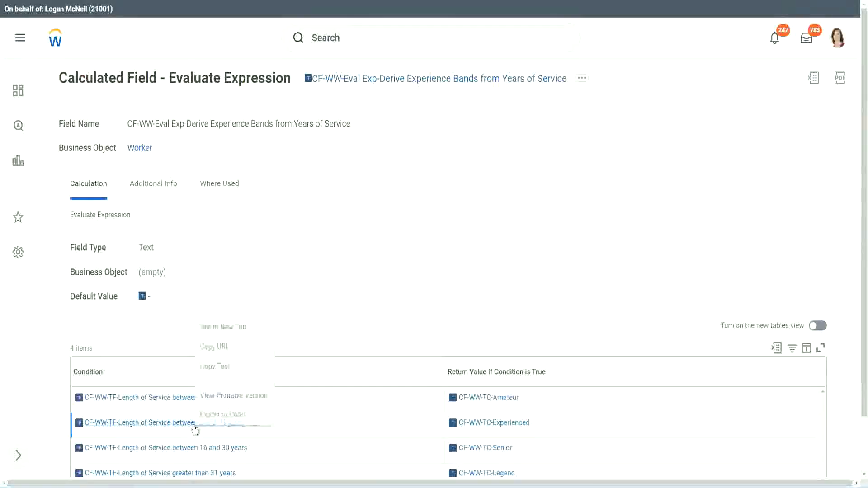
click(221, 365)
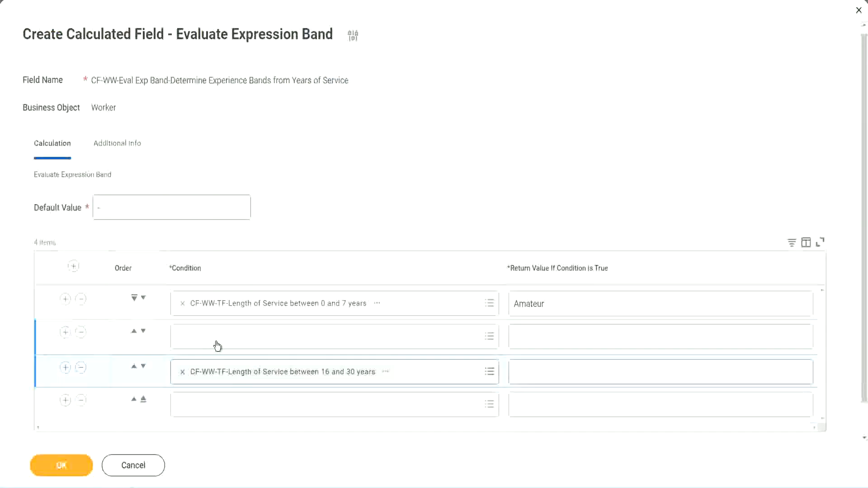
click(217, 346)
text(CF-WW-TF-Length of Service between 8 and 15 years)
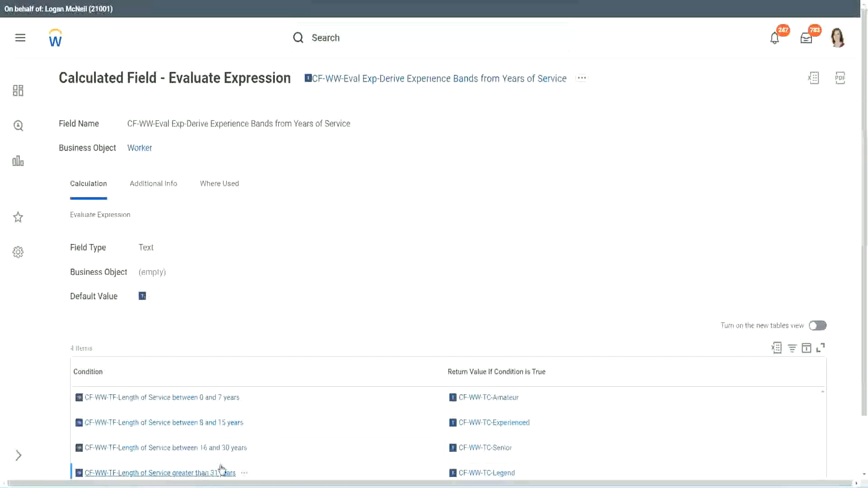
Step: Copy "CF-WW-TF-Length of Service greater than 31 years" from the Evaluate Expression field into the fourth row's condition
right_click(221, 468)
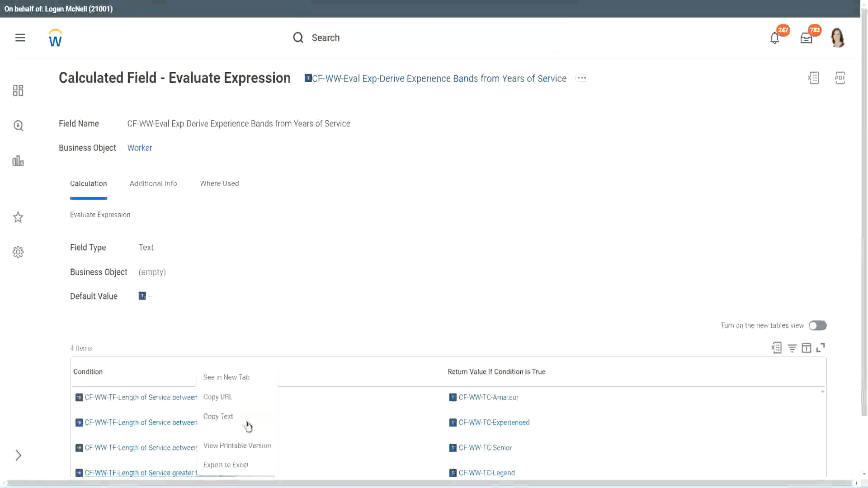
click(248, 426)
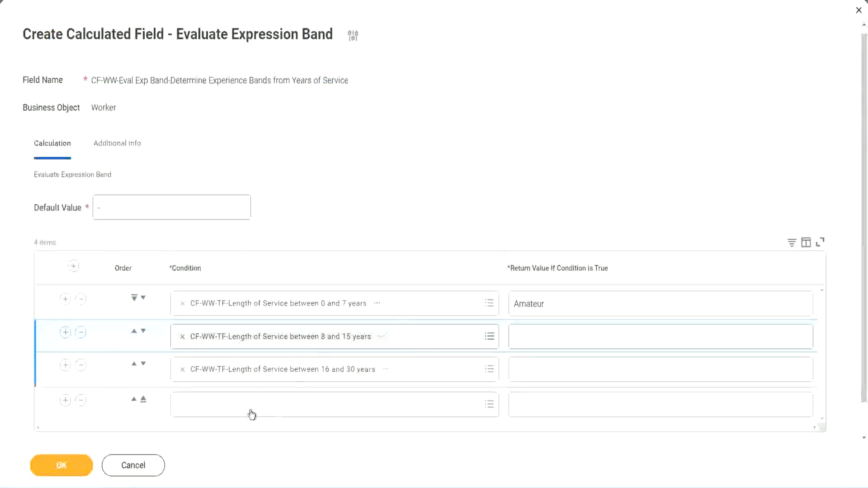
click(249, 410)
key(ctrl+v)
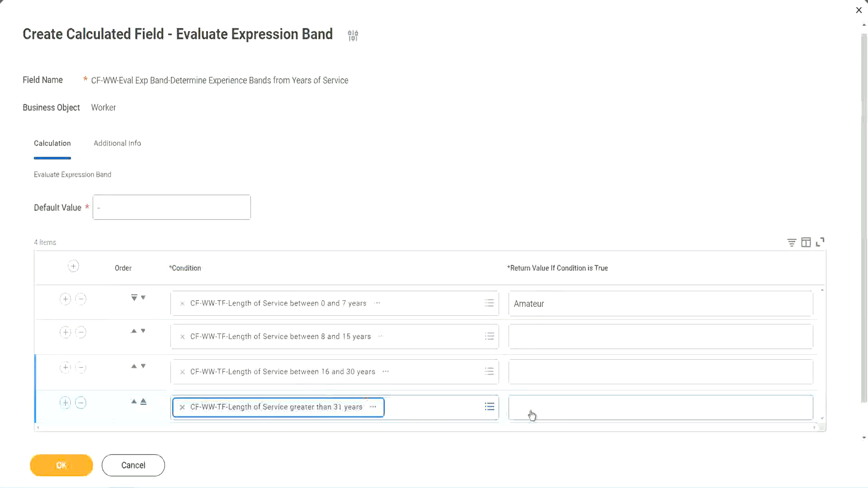
Step: Enter "Legend" as the return value for greater than 31 years and "Senior" for between 16 and 30 years
click(568, 407)
text(Le)
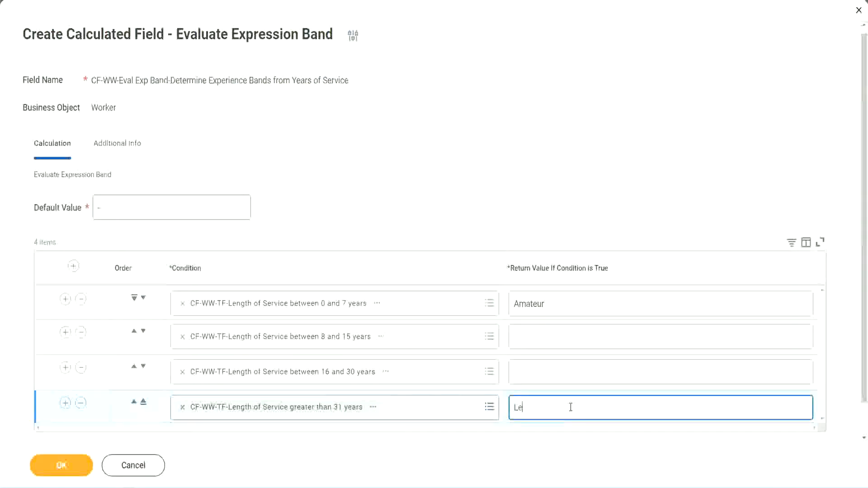
text(gend)
click(533, 371)
text(Senior)
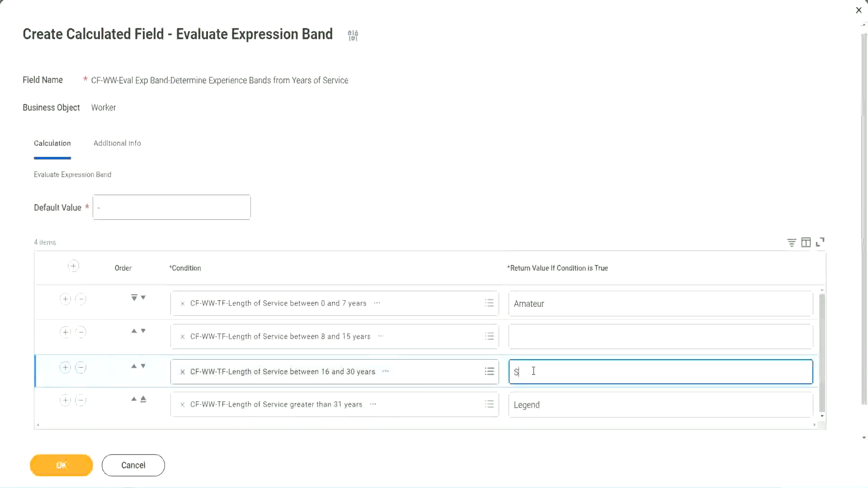
Step: Enter "Experienced" as the return value for between 8 and 15 years and save the calculated field
click(547, 338)
text(Ex)
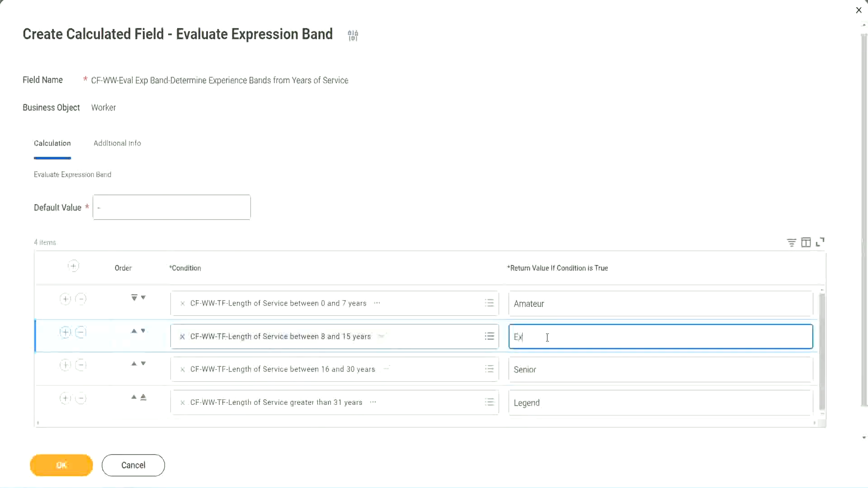
text(perienced)
click(61, 465)
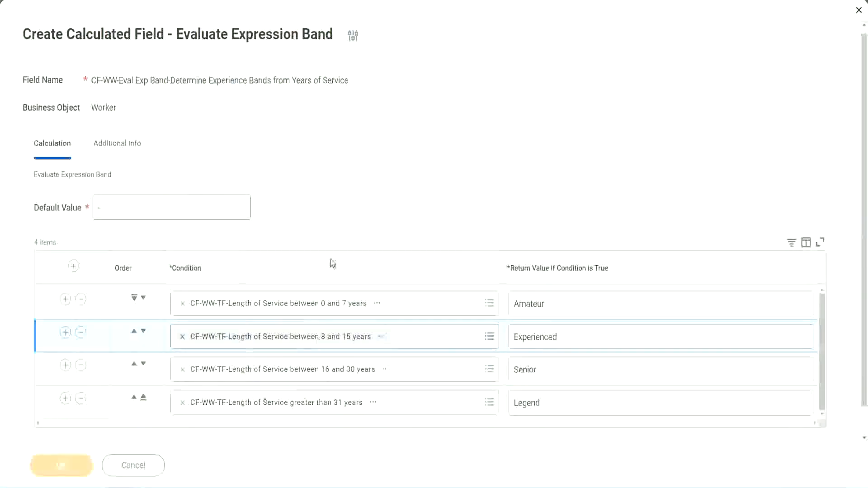
Step: Review the return value of each experience band in the saved calculated field and copy the field's name
scroll(297, 276, down, 3)
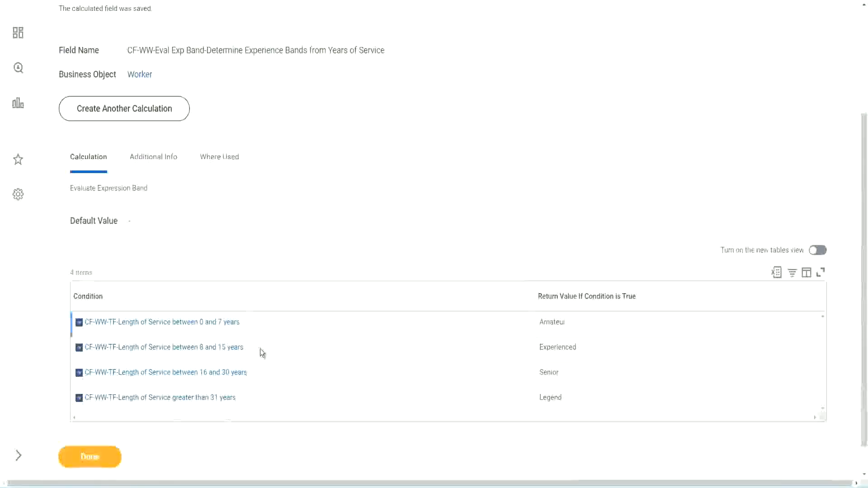
double_click(552, 322)
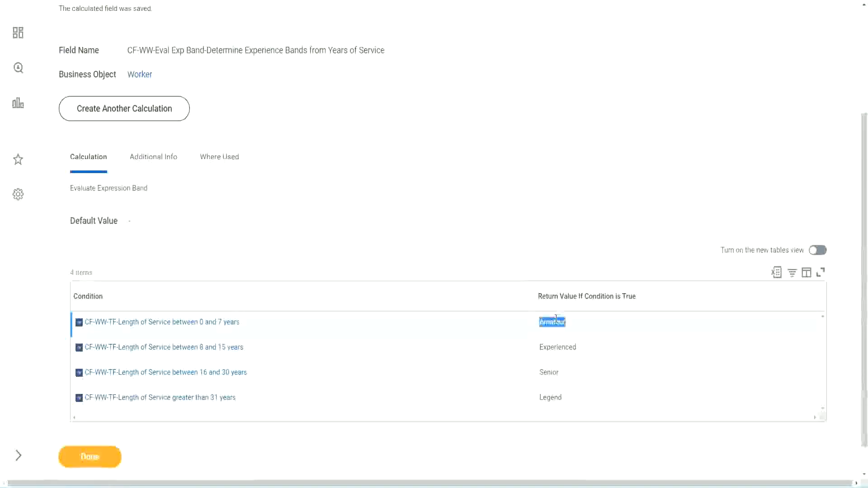
double_click(558, 347)
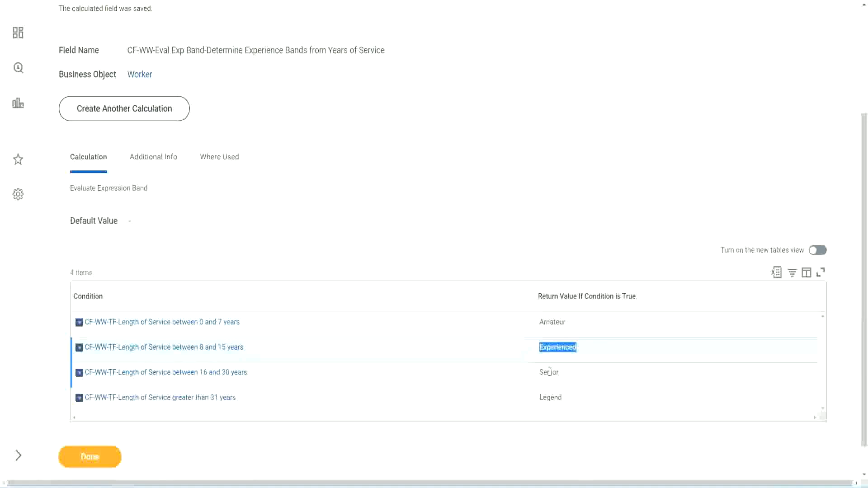
double_click(549, 372)
click(550, 396)
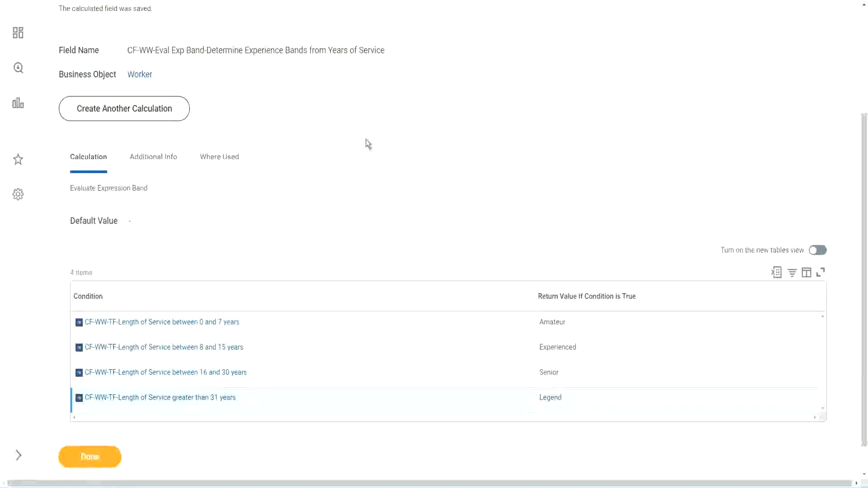
scroll(366, 140, up, 3)
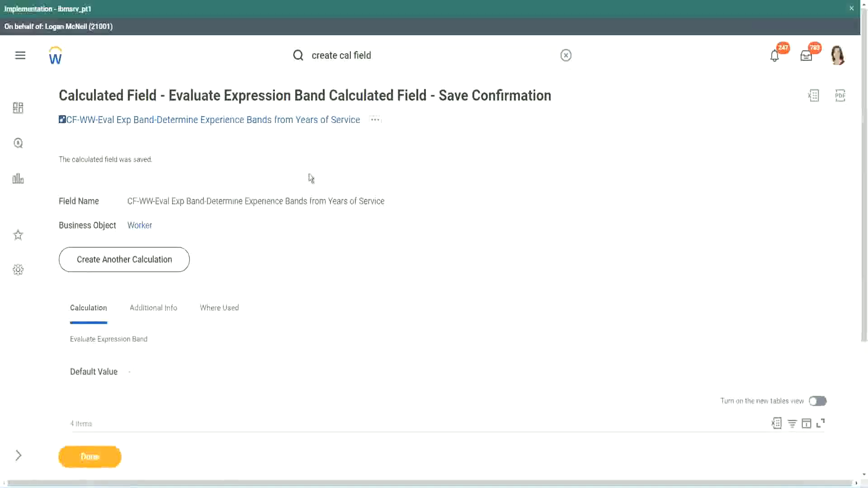
right_click(285, 121)
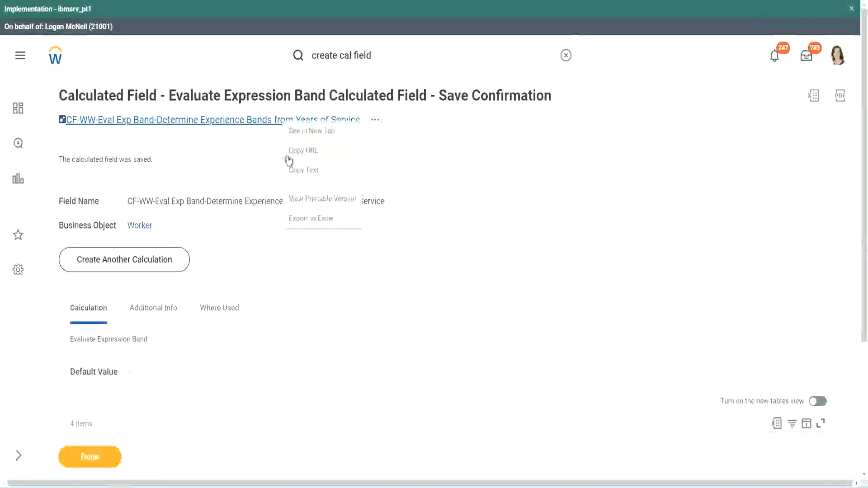
click(302, 170)
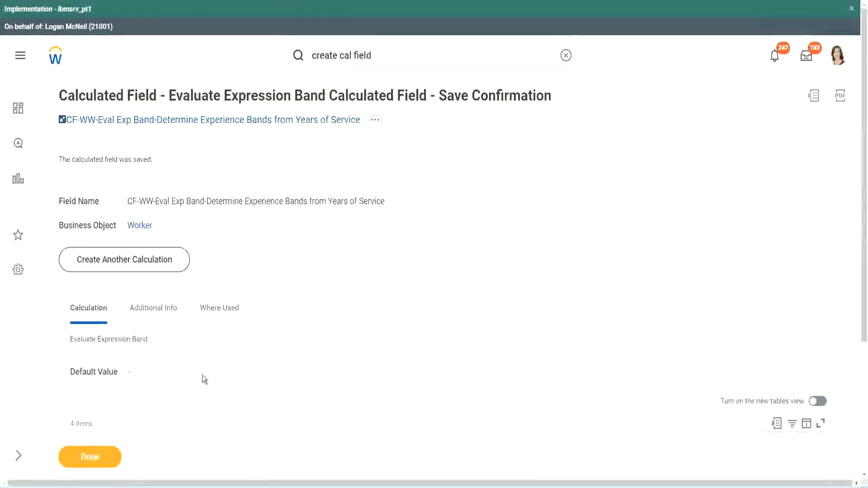
Step: Examine the saved field's condition table and the "Calculated Fields - Functions" slide
scroll(290, 354, down, 3)
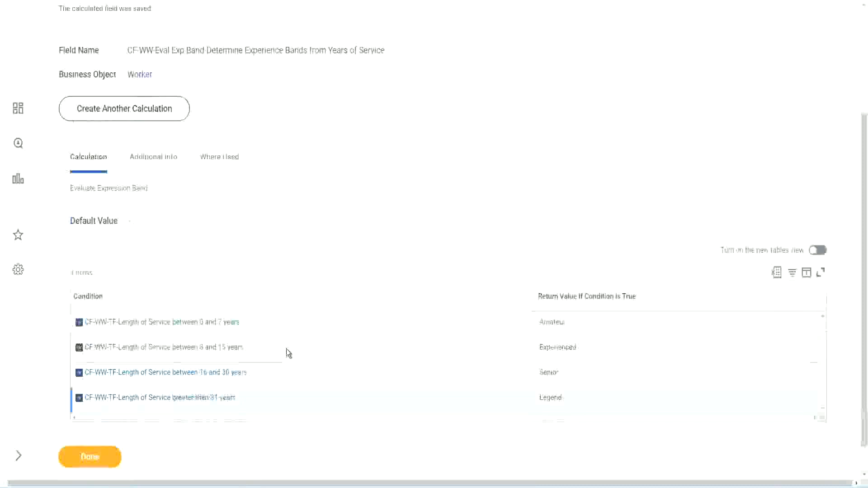
scroll(286, 349, down, 1)
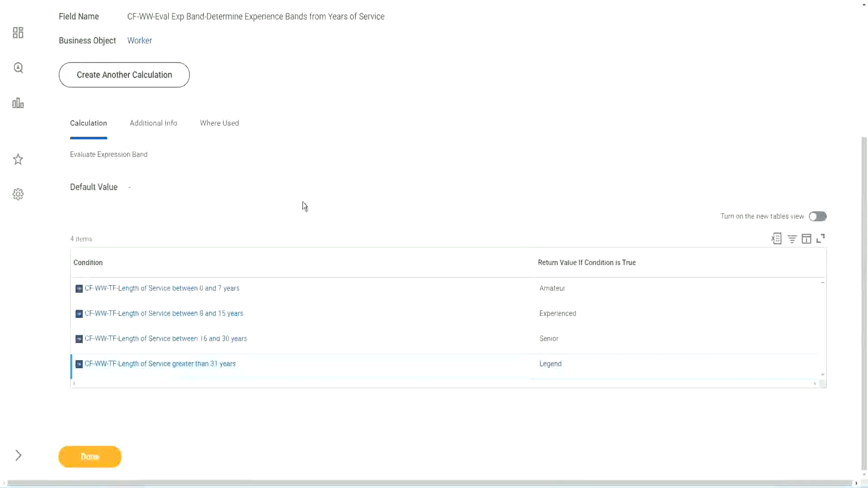
scroll(303, 205, up, 2)
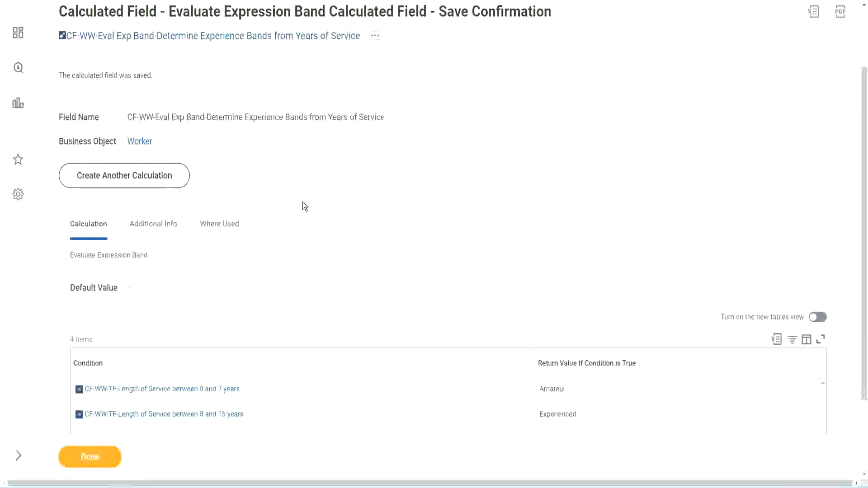
scroll(302, 201, down, 2)
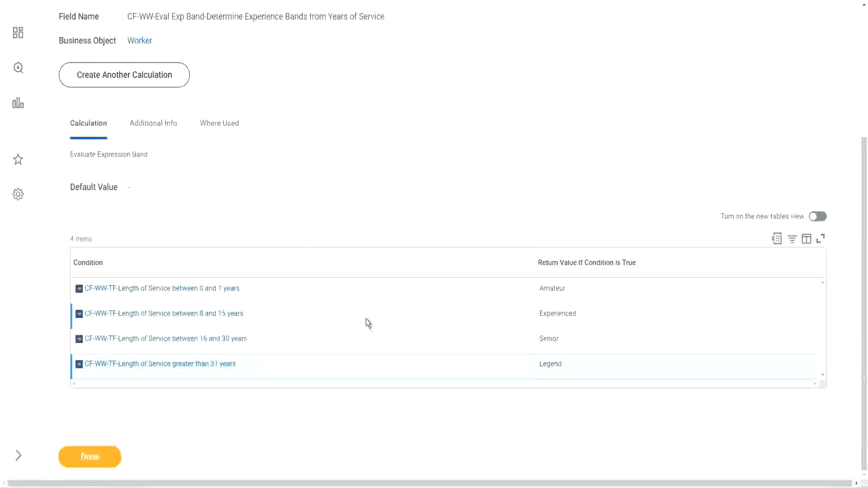
key(alt+Tab)
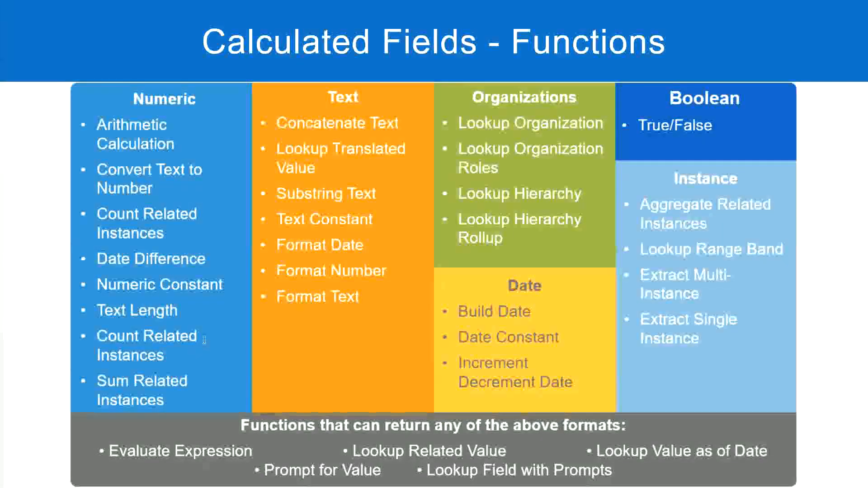
key(alt+Tab)
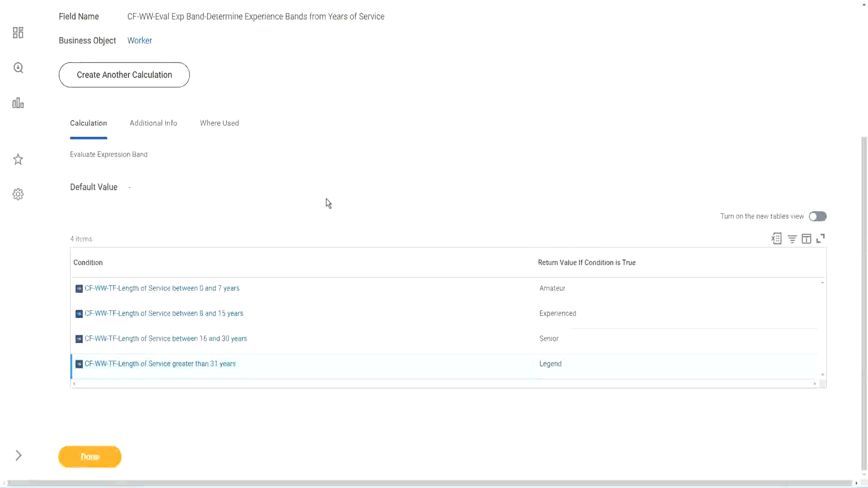
scroll(329, 203, up, 1)
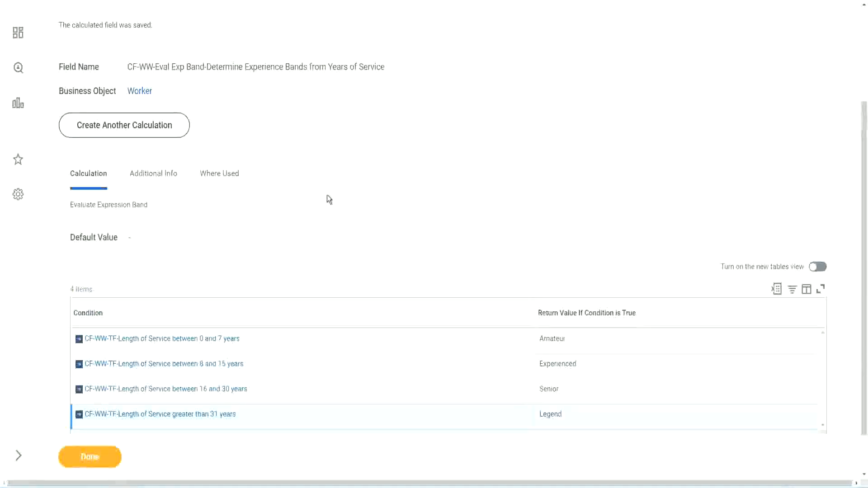
scroll(327, 195, up, 3)
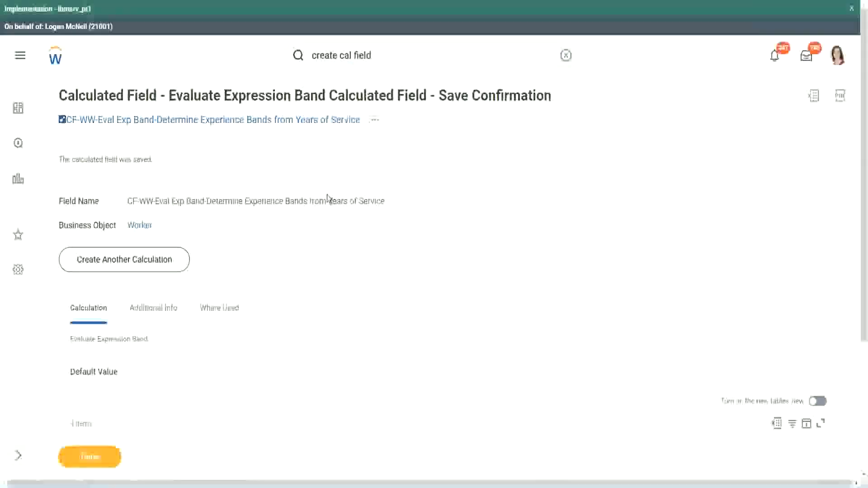
scroll(326, 196, down, 4)
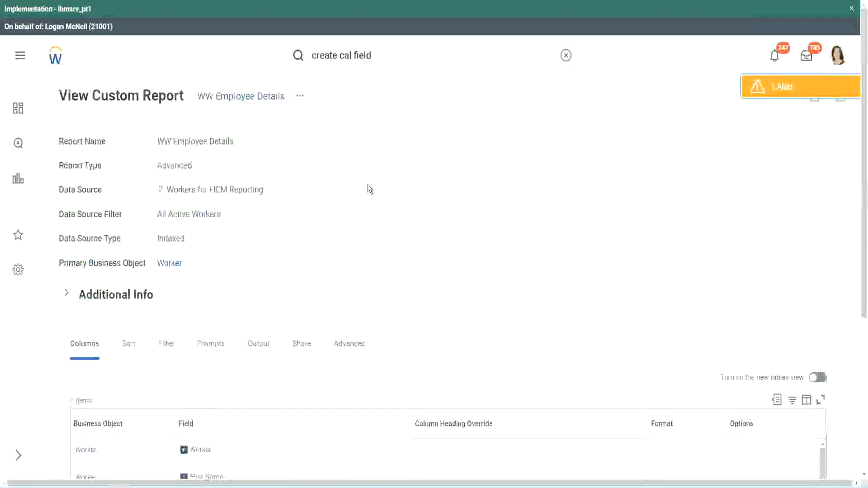
Step: Open the WW Employee Details custom report for editing
click(300, 96)
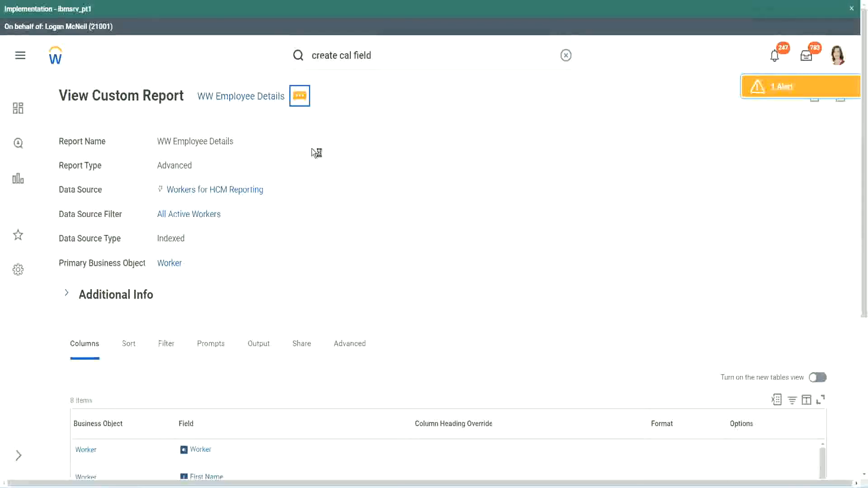
mouse_move(351, 146)
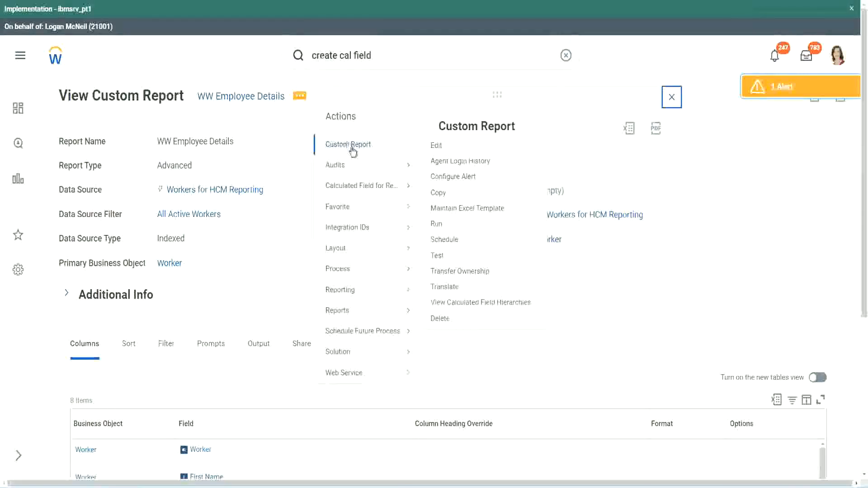
click(441, 147)
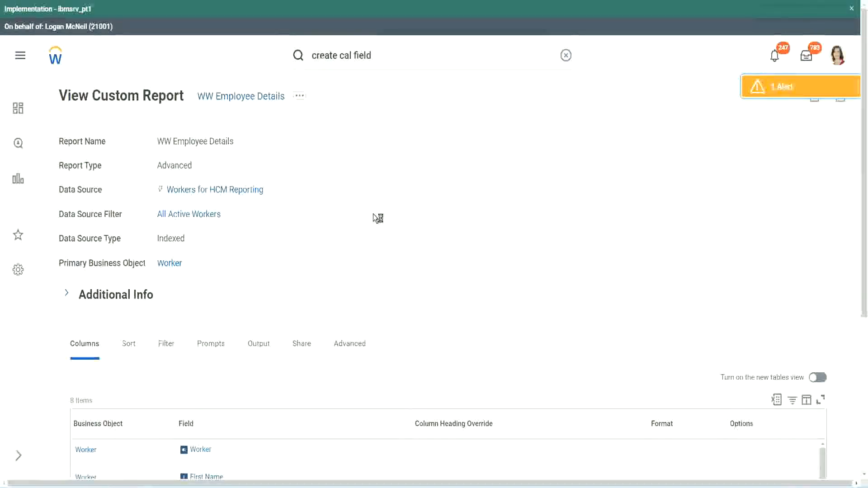
scroll(373, 214, down, 1)
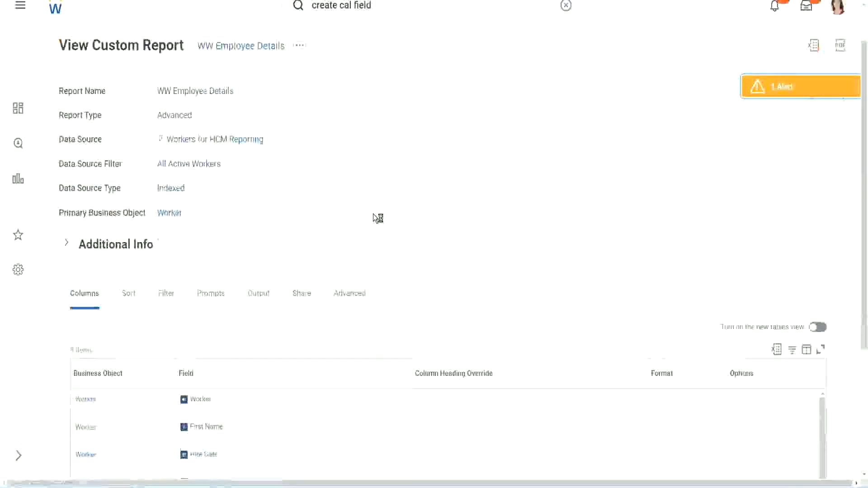
scroll(373, 214, down, 3)
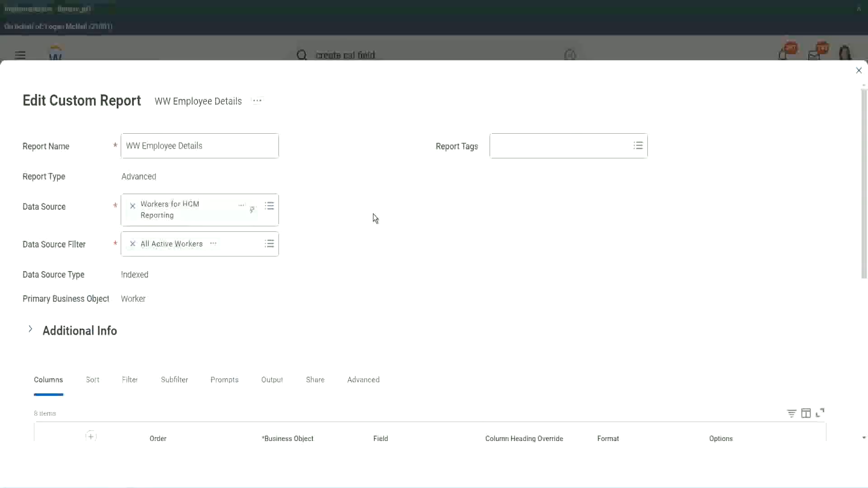
Step: Add a new Worker row after the last "Experience Bands" row in the report's columns
scroll(373, 213, down, 8)
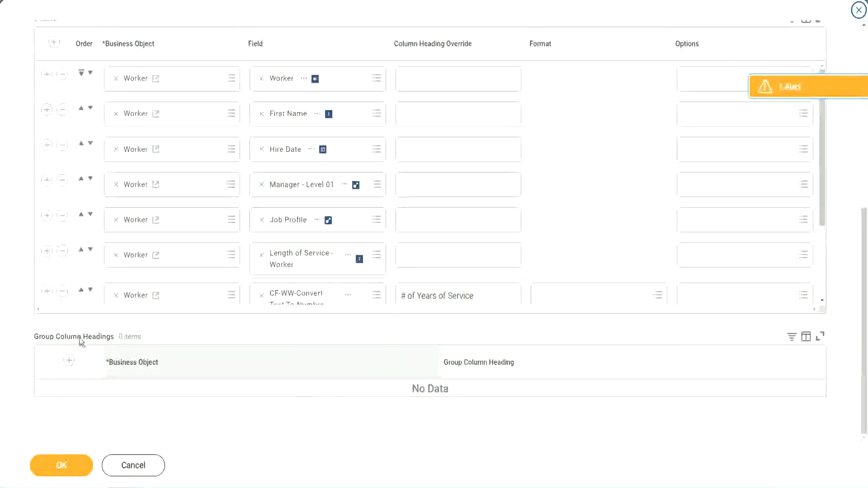
scroll(180, 221, down, 3)
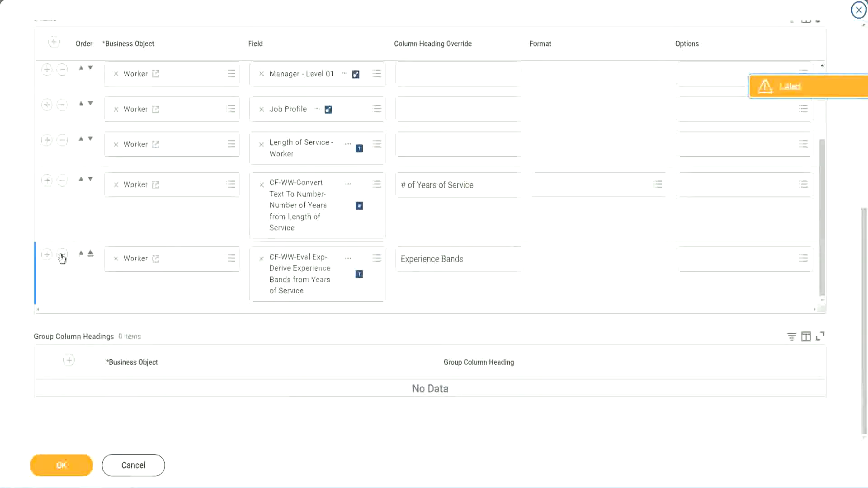
click(47, 254)
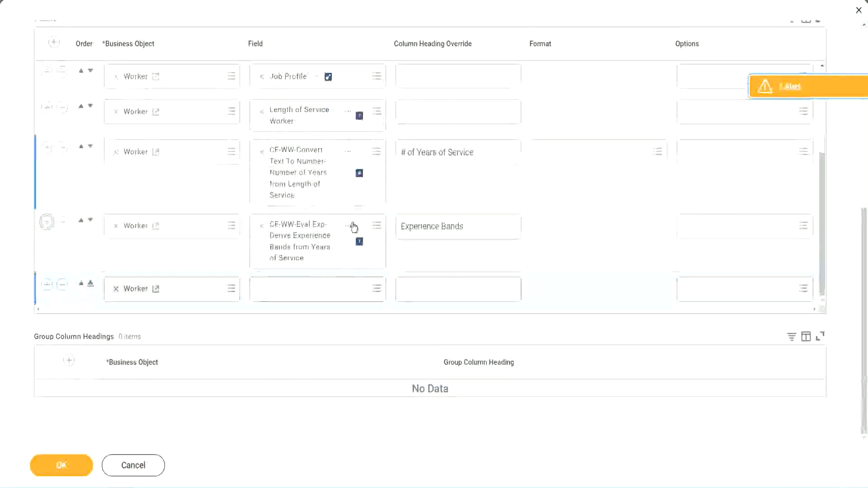
Step: Copy "CF-WW-Eval Exp-Derive Experience Bands from Years of Service" from the row above into the new row's field search
right_click(302, 244)
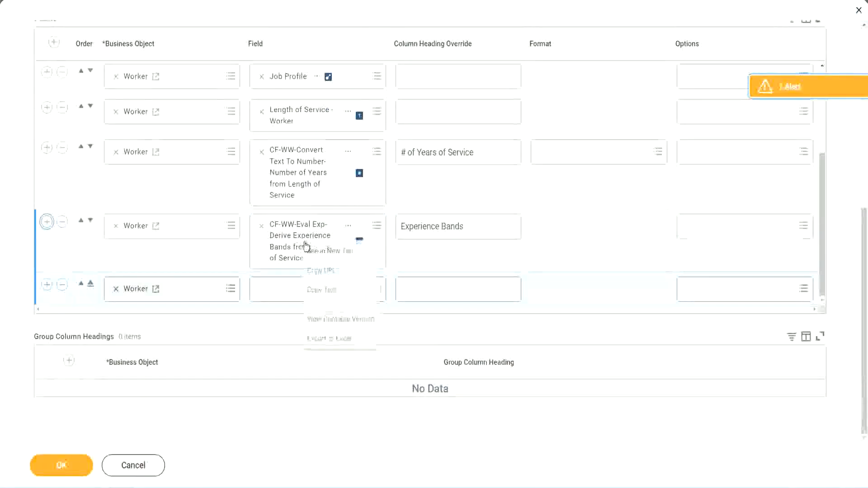
click(330, 290)
click(273, 294)
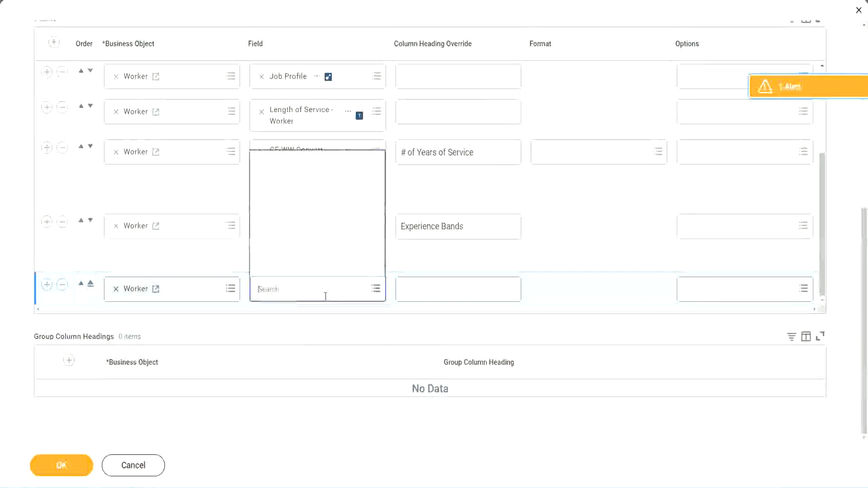
text(CF-WW-Eval Exp-Derive Experience Bands from Years of Service)
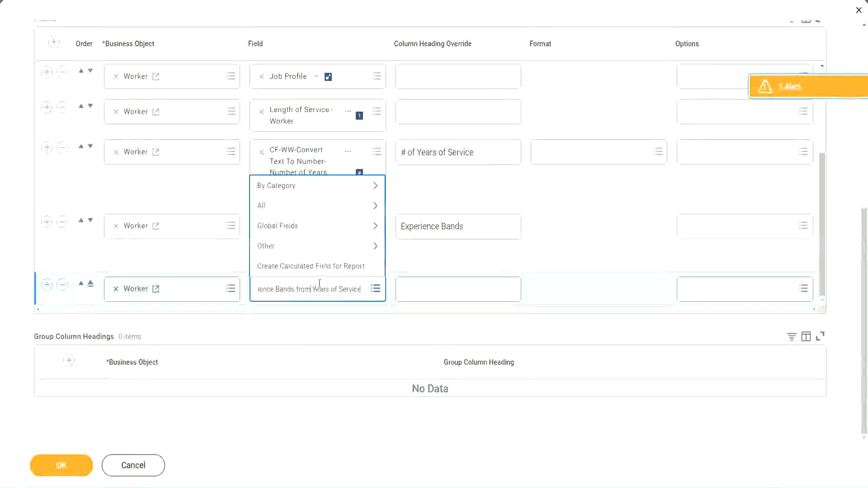
key(Return)
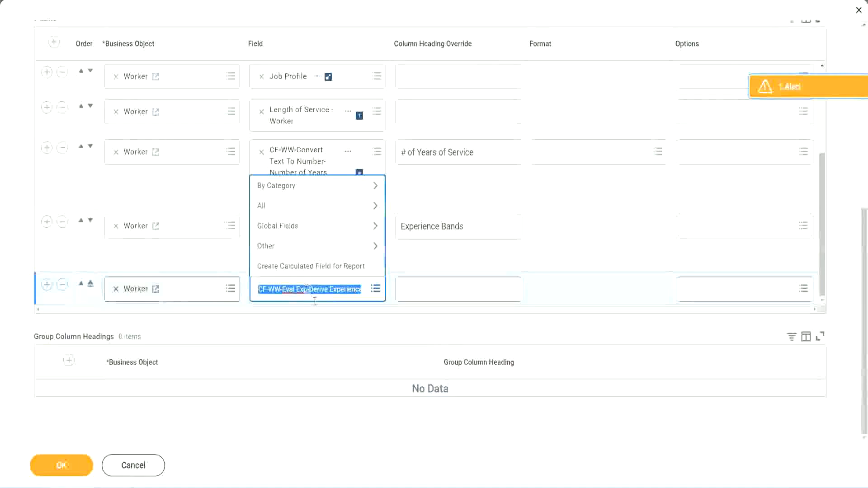
Step: Change the search to "CF-WW-Eval Exp Band" and select "CF-WW-Eval Exp Band-Determine Experience Bands from Years of Service" for the new row
click(324, 297)
key(BackSpace)
text(Band)
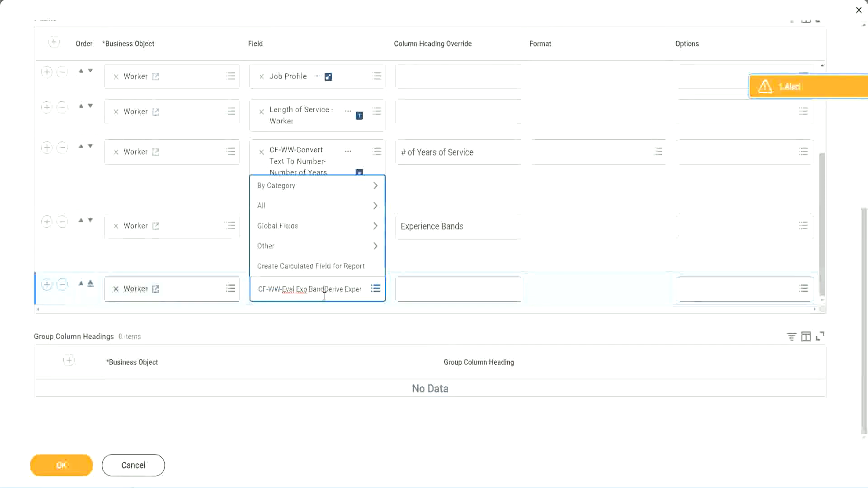
key(Delete)
key(Delete)
key(Delete)
key(Delete)
key(Delete)
key(Delete)
key(Delete)
key(Delete)
key(Delete)
key(Delete)
key(Delete)
key(Delete)
key(Delete)
key(Delete)
key(Delete)
key(Delete)
key(Delete)
key(Return)
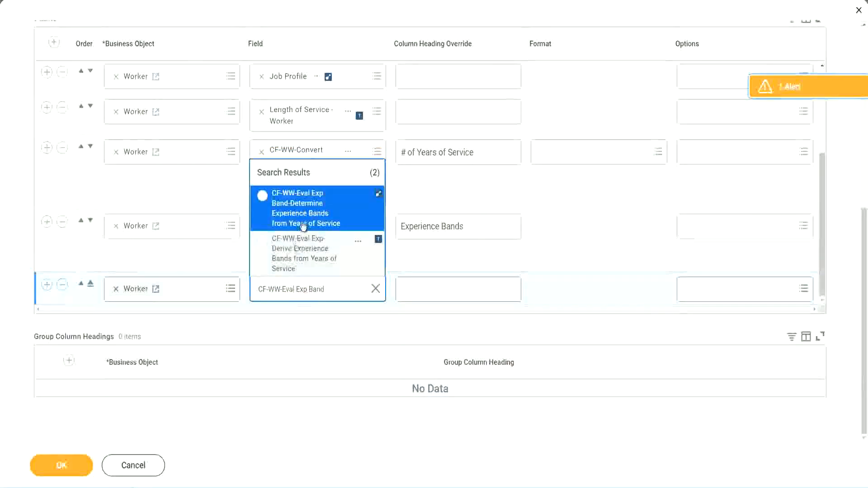
click(317, 214)
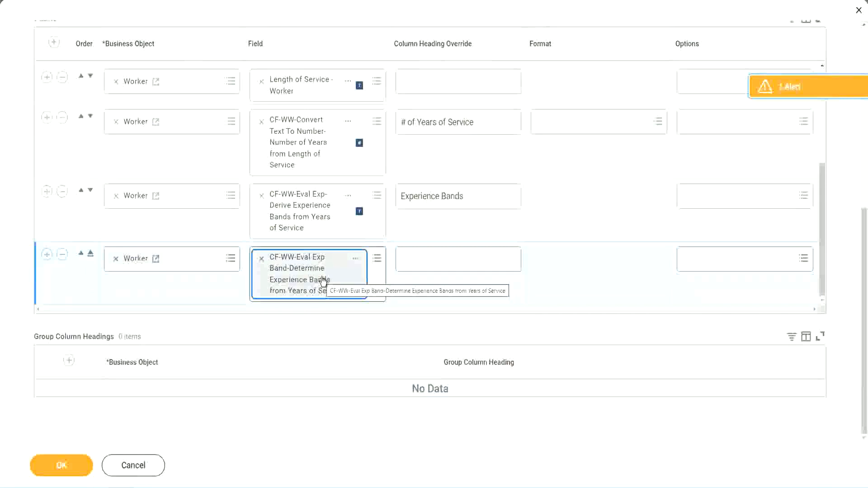
Step: Set the new row's column heading override to "Experience Bands (Eval Exp Bands)", reusing the heading above, and save the report
triple_click(477, 196)
key(ctrl+c)
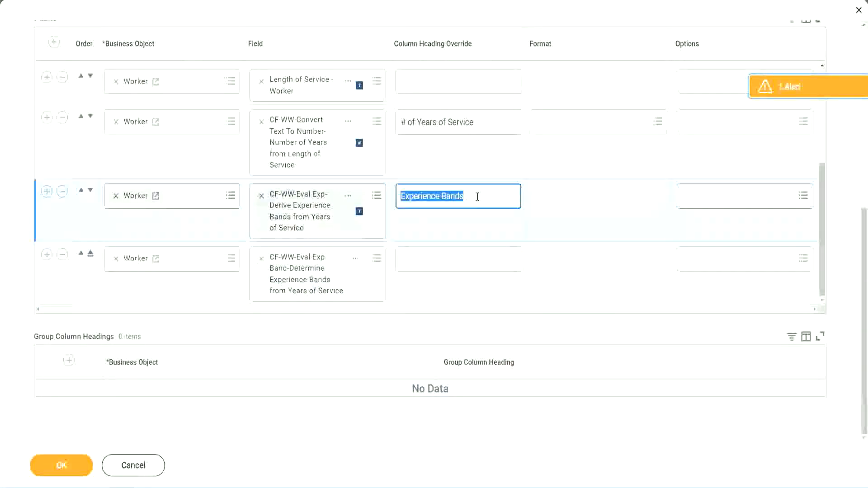
click(421, 258)
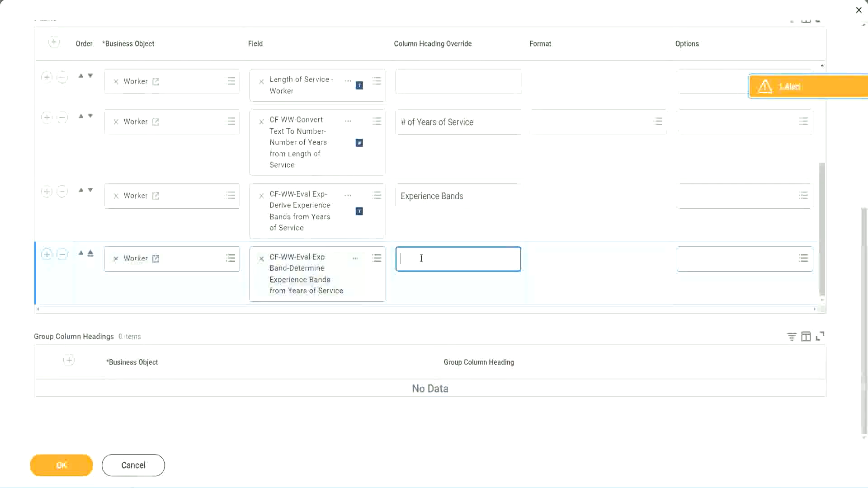
key(ctrl+v)
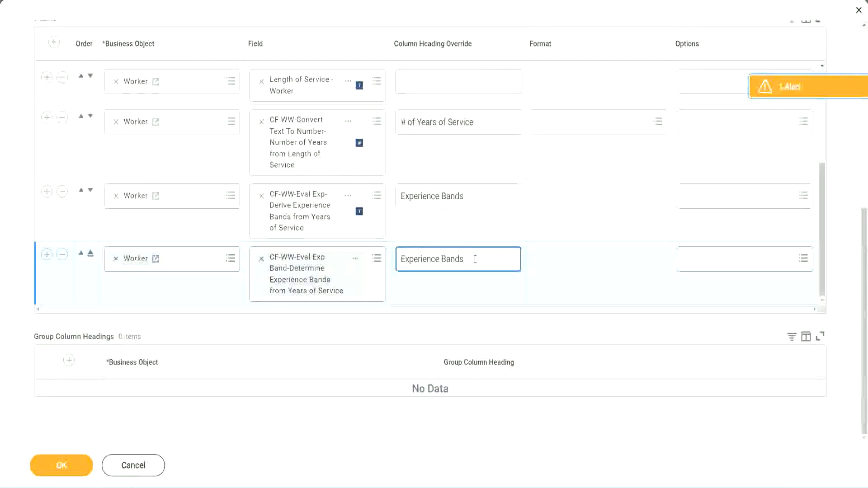
text(()
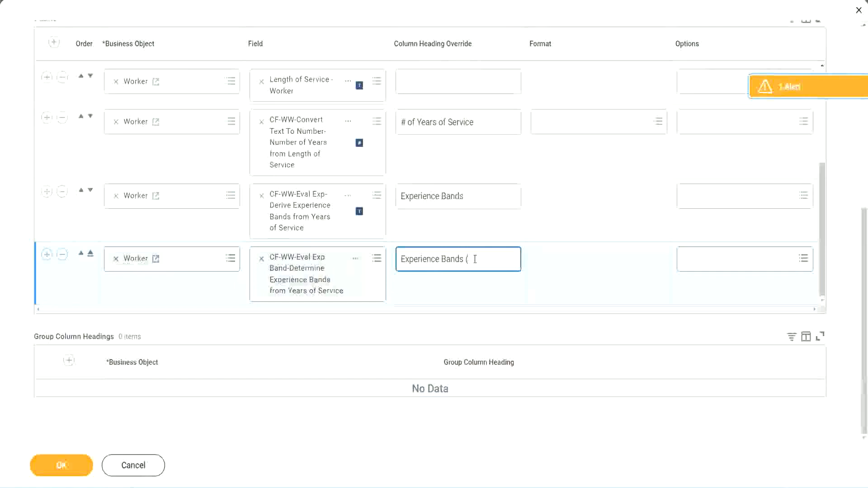
text(Eval Exp Bands)
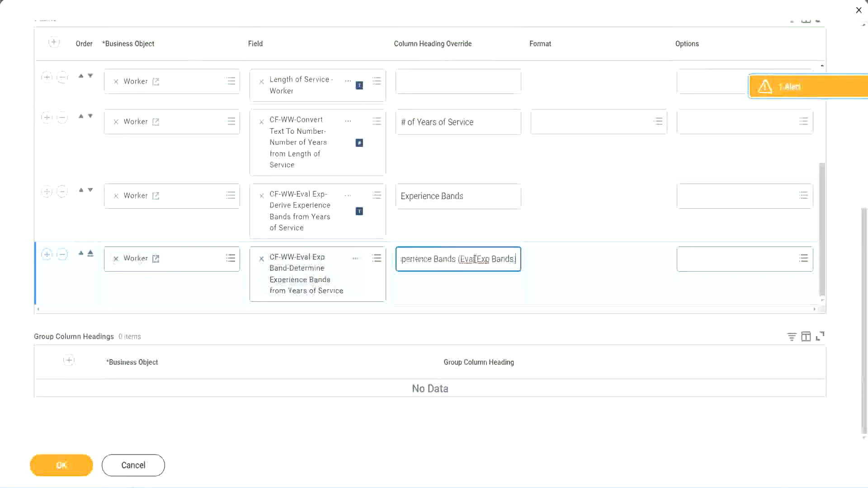
double_click(483, 259)
click(500, 254)
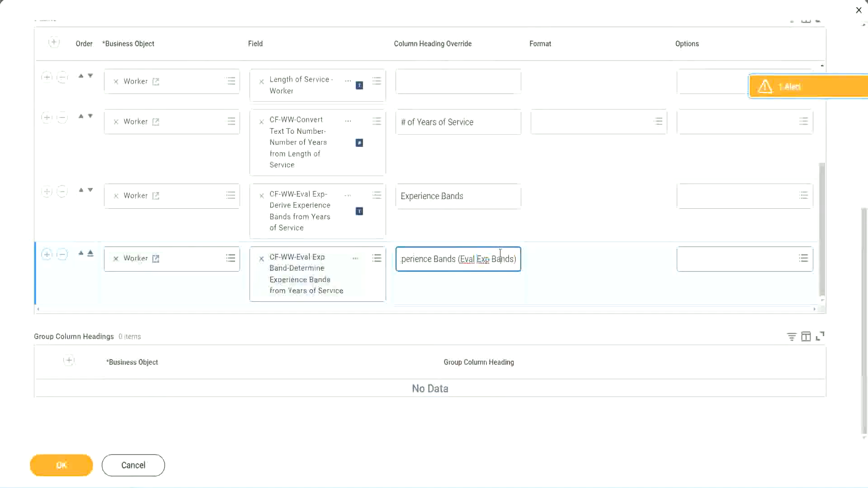
click(67, 469)
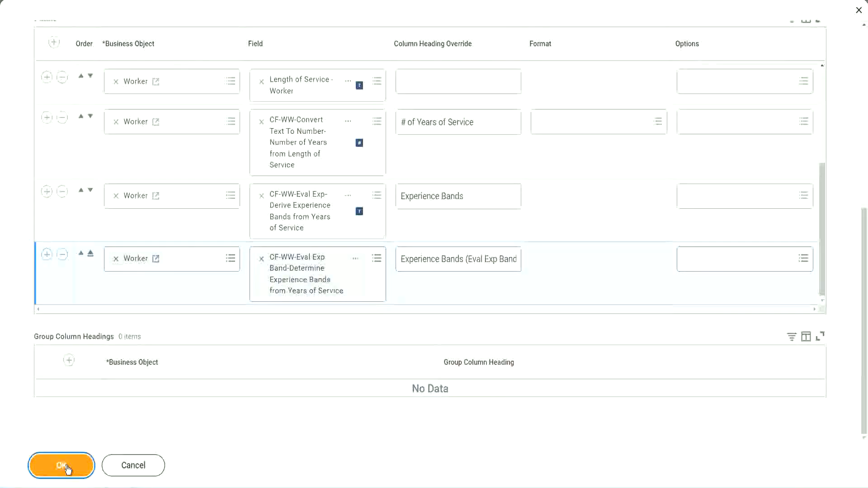